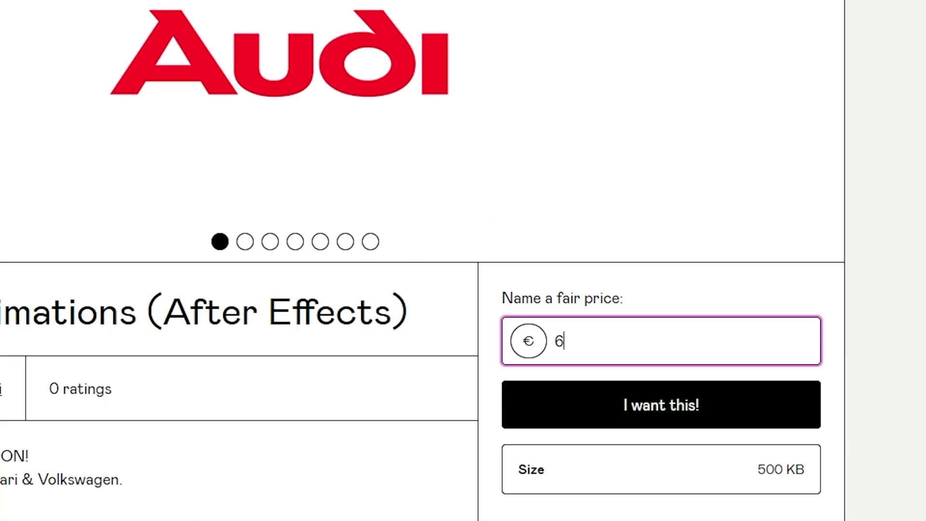
Enter 69 as the fair price for the car logo pack and browse the creator's other templates
text(9)
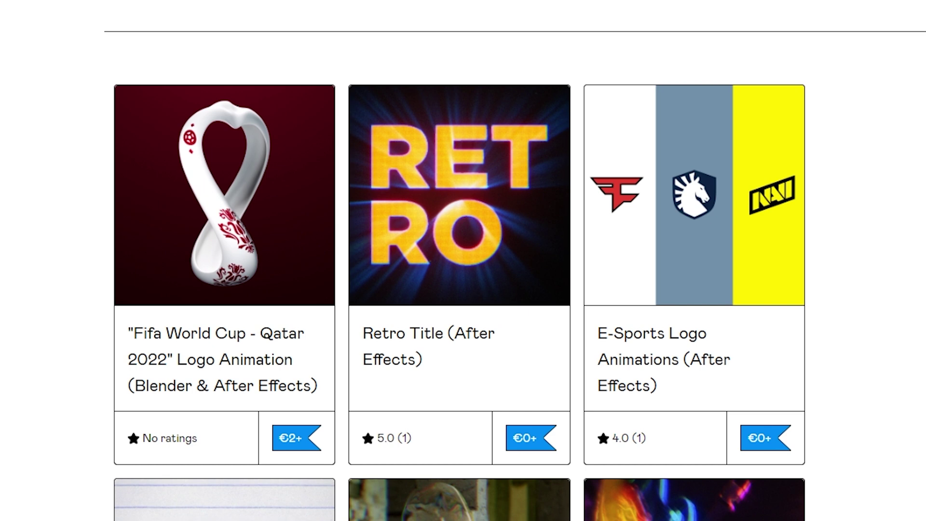
scroll(463, 260, down, 4)
scroll(463, 260, down, 8)
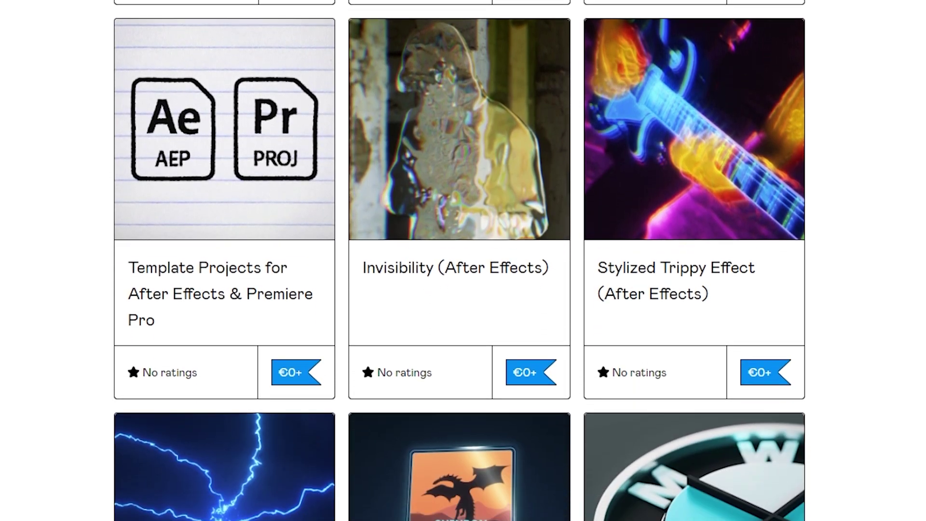
scroll(463, 261, down, 8)
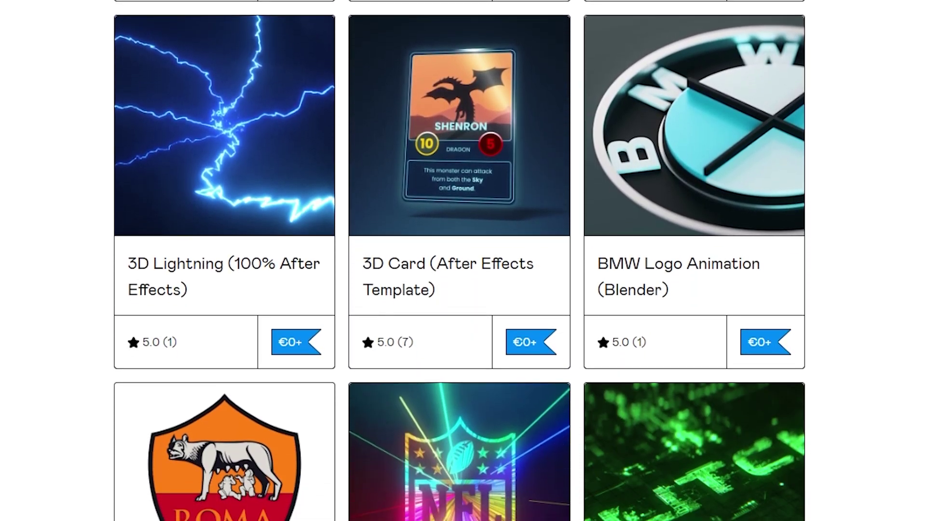
scroll(463, 260, down, 7)
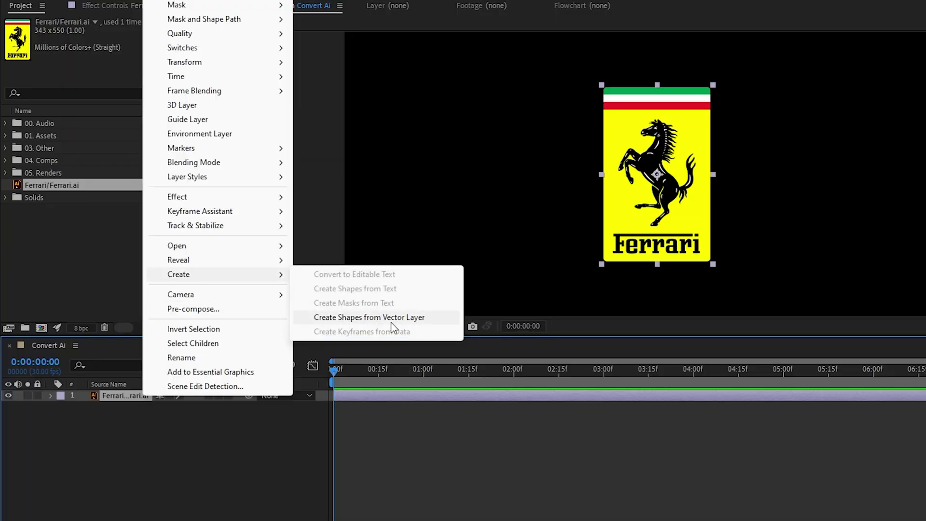
Convert the Ferrari.ai layer with Create Shapes from Vector Layer and expand Layer 1's Contents
click(392, 321)
click(51, 395)
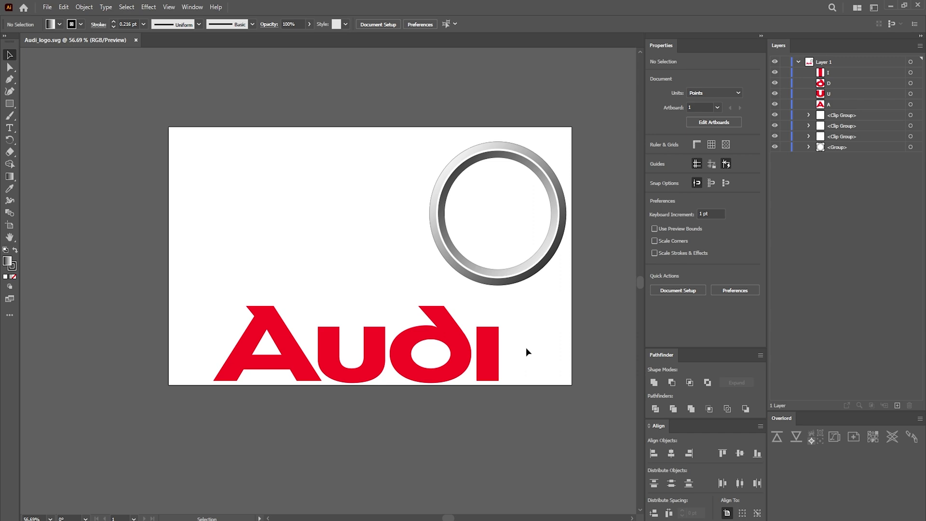
Expand the AudiRing group to isolate the single ring artwork
click(809, 148)
click(819, 158)
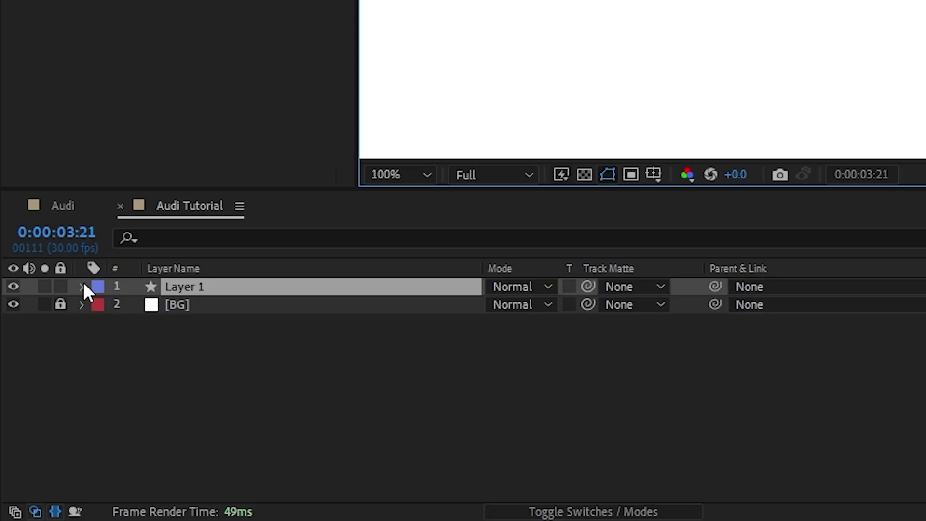
ctrl+click(83, 284)
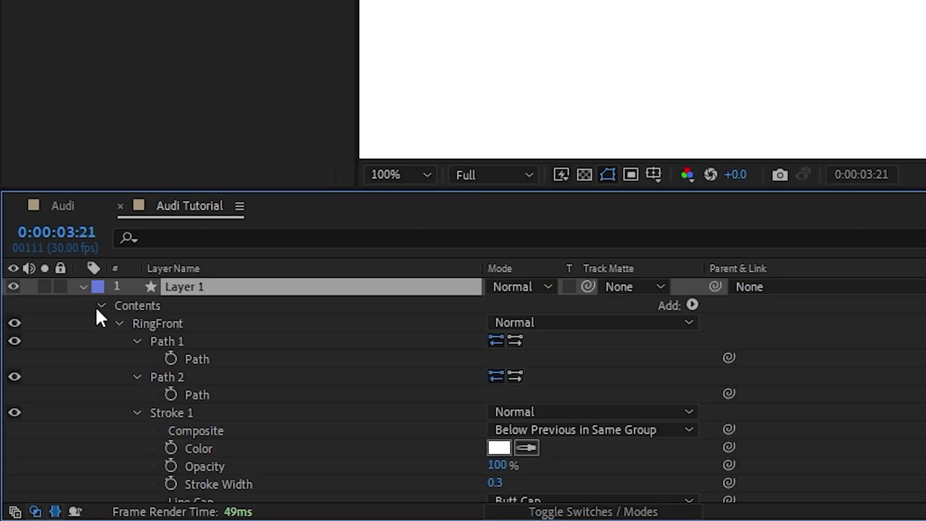
scroll(295, 396, down, 4)
scroll(298, 401, down, 3)
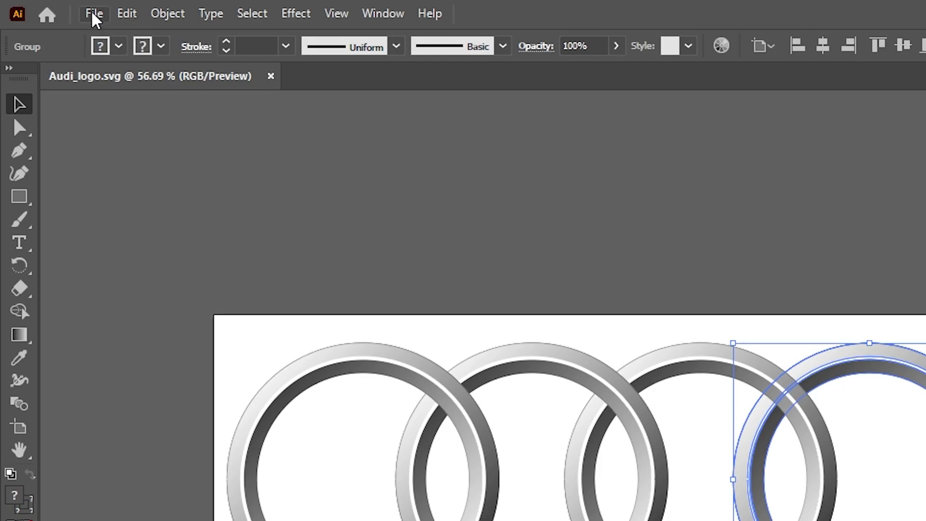
Export the selected ring alone as a 1000 px PNG
click(47, 7)
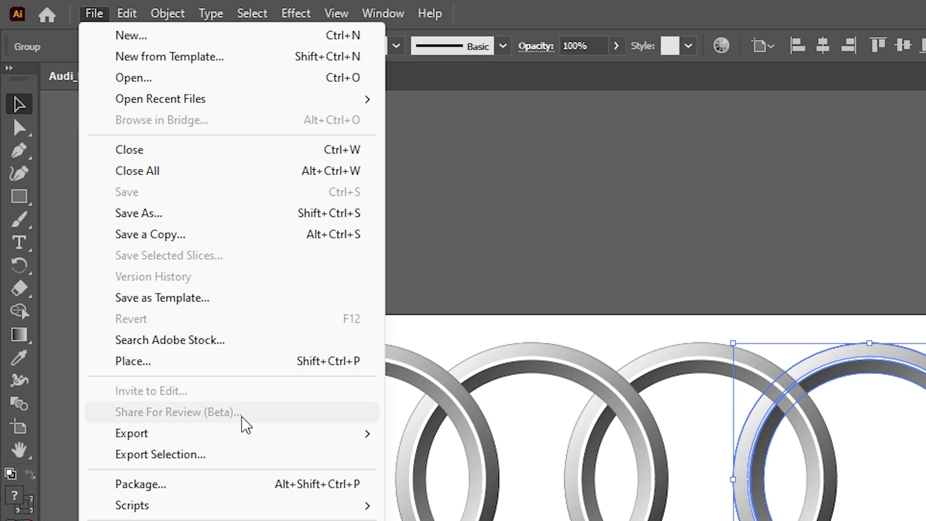
click(131, 230)
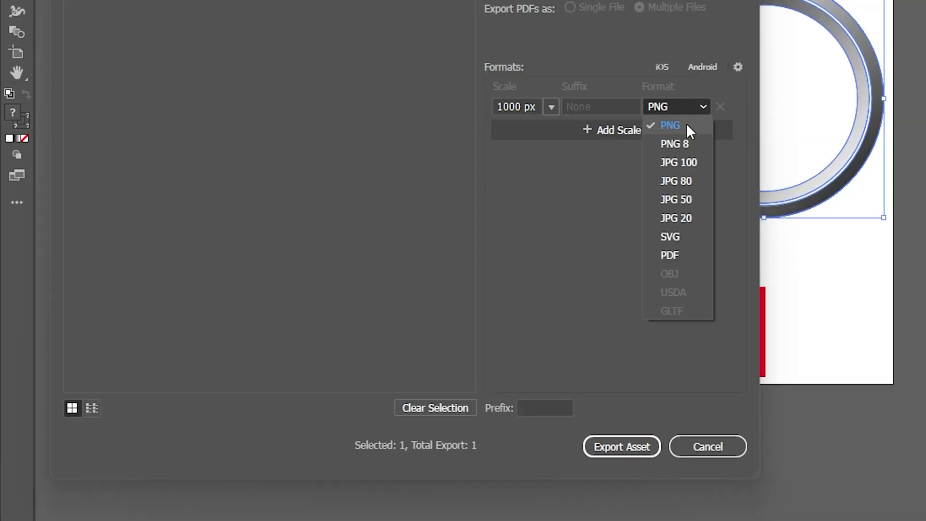
click(688, 126)
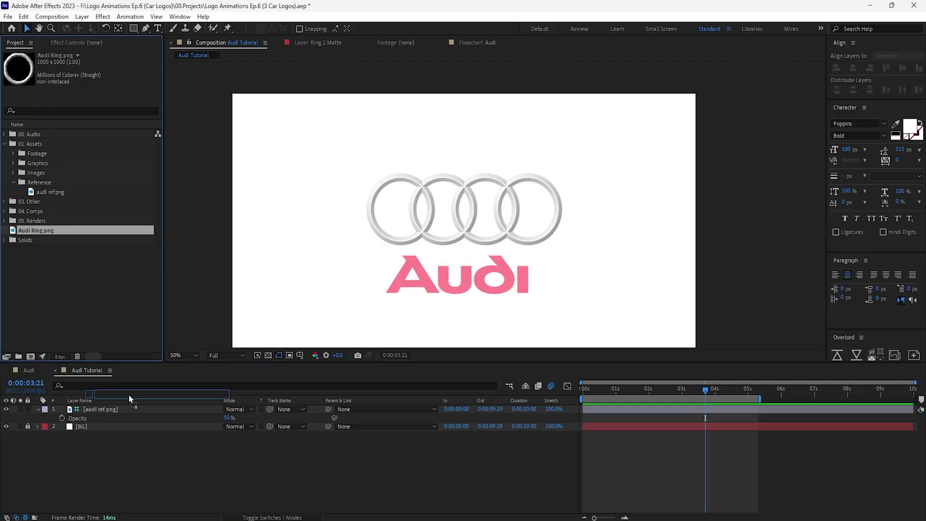
Duplicate the 28.5% Audi ring into four copies, nudging each into place over the reference
scroll(418, 141, up, 3)
scroll(583, 149, down, 3)
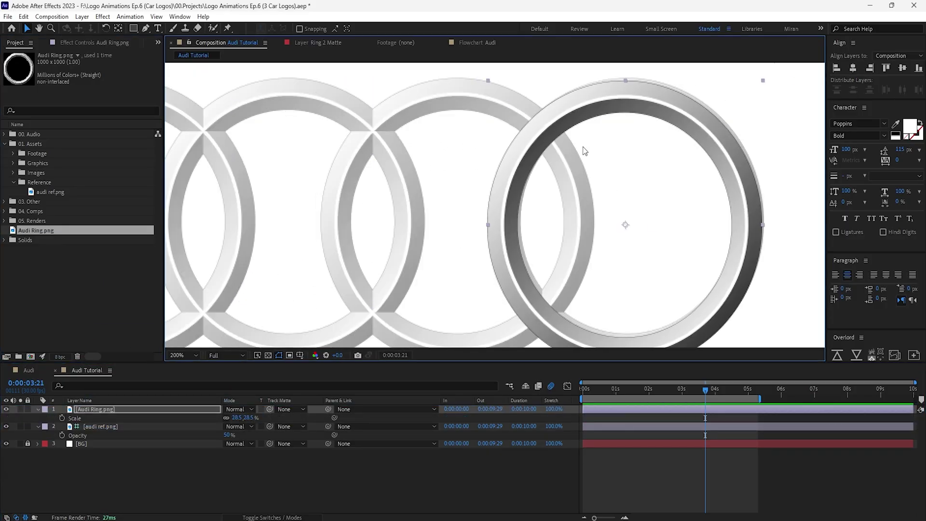
key(ctrl+d)
key(shift+Left)
key(shift+Left)
key(shift+Left)
key(shift+Left)
key(shift+Left)
key(shift+Left)
key(shift+Left)
key(shift+Left)
key(shift+Left)
key(shift+Left)
key(shift+Left)
key(shift+Left)
key(shift+Left)
key(shift+Left)
key(shift+Left)
key(shift+Left)
key(shift+Left)
key(ctrl+d)
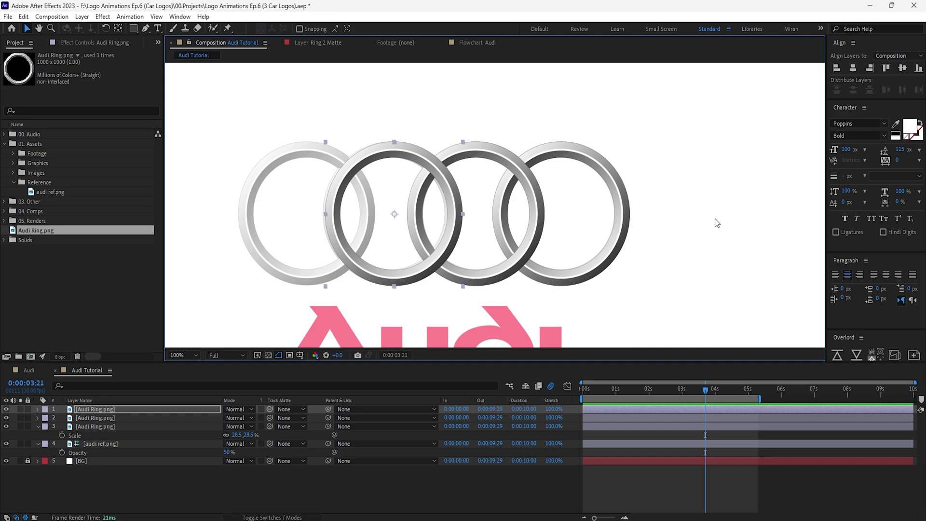
key(shift+Left)
key(shift+Left)
key(ctrl+d)
Open the Audi Tutorial composition's settings
scroll(673, 258, down, 1)
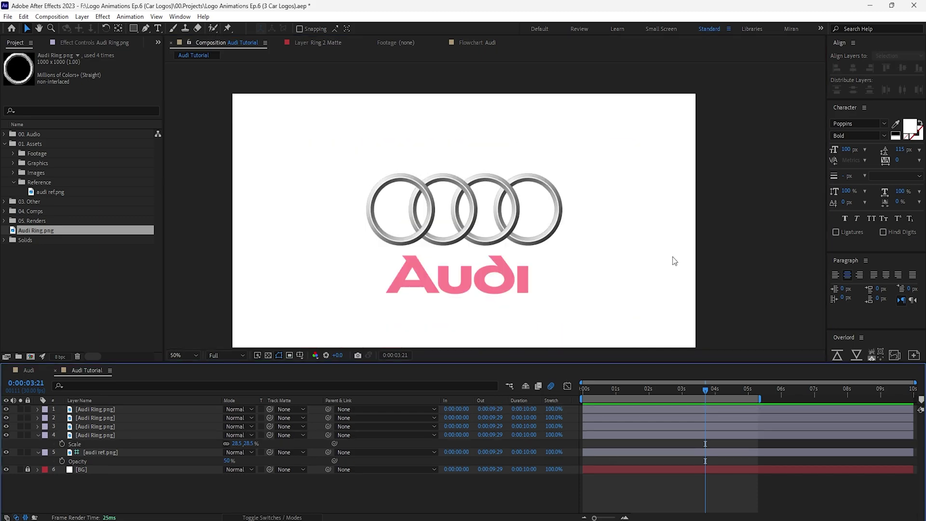
right_click(95, 369)
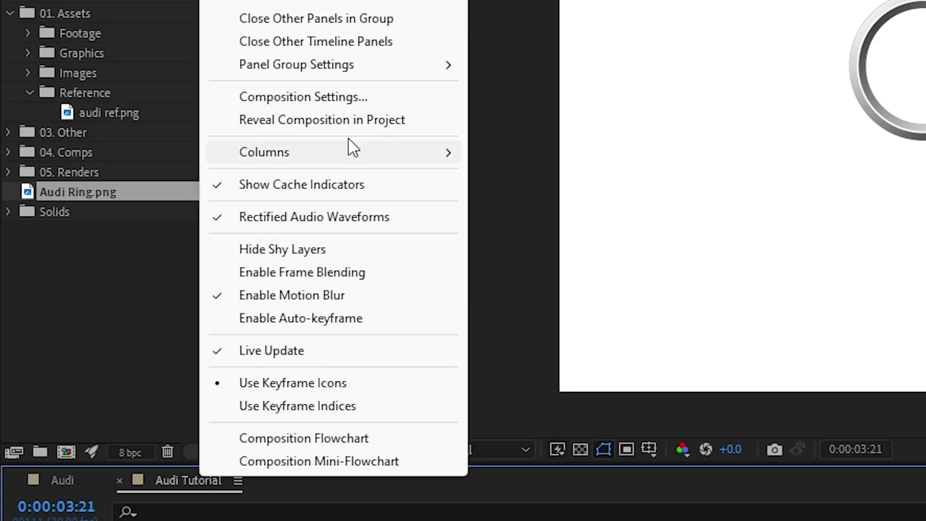
click(368, 97)
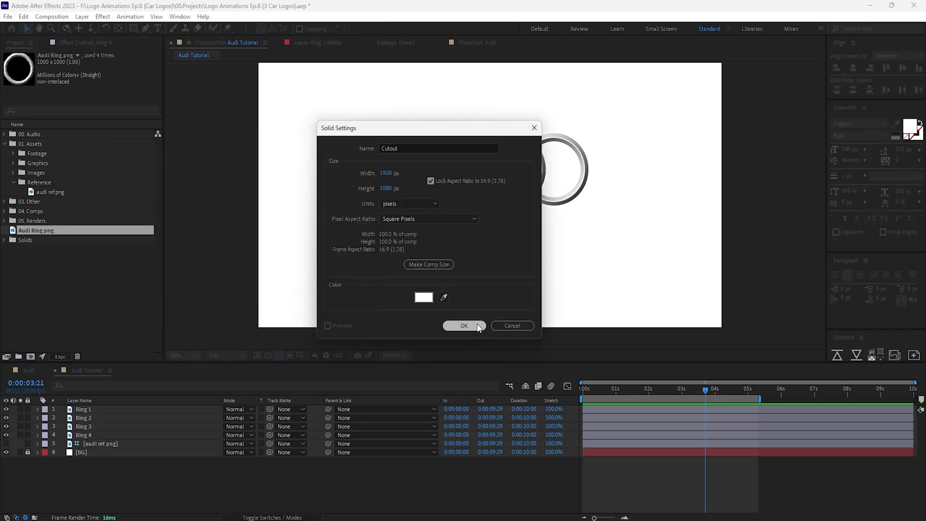
Create the white Cutout solid and draw duplicated rectangle masks over the ring overlaps
click(479, 325)
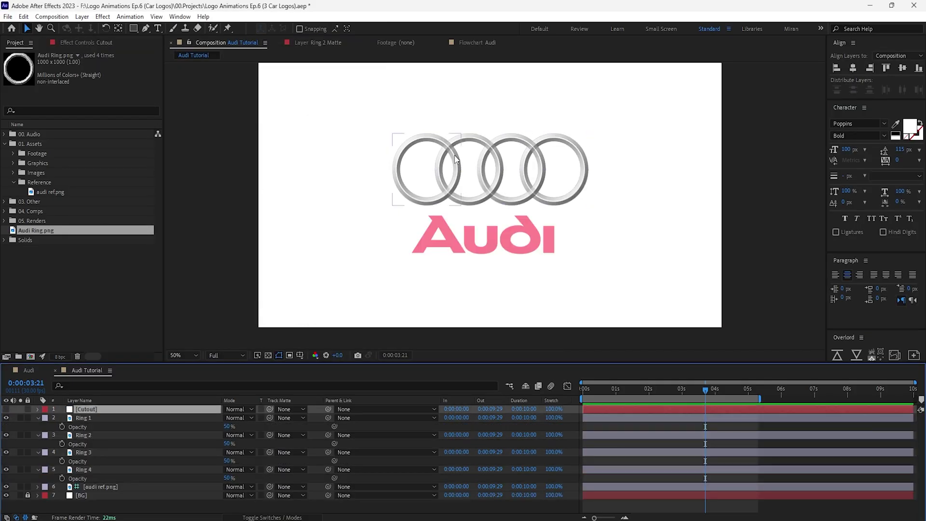
scroll(465, 135, up, 3)
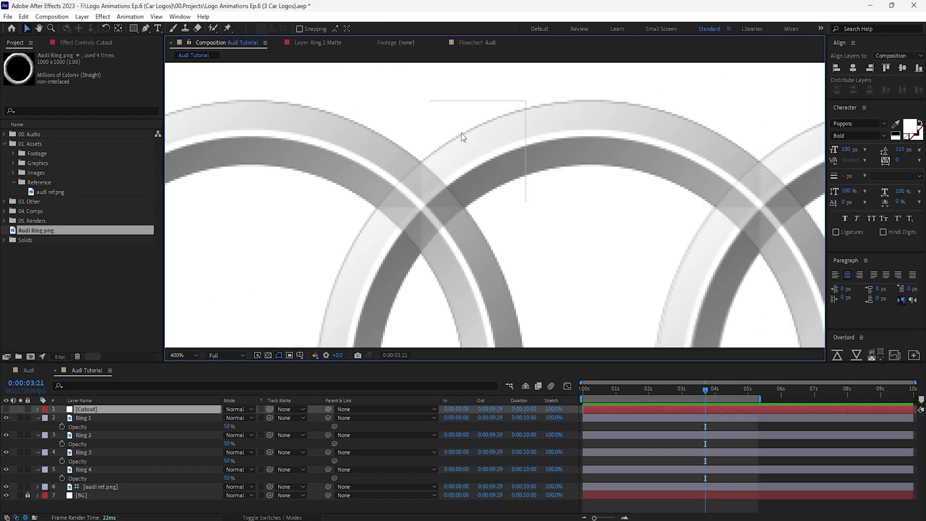
key(q)
key(ctrl+d)
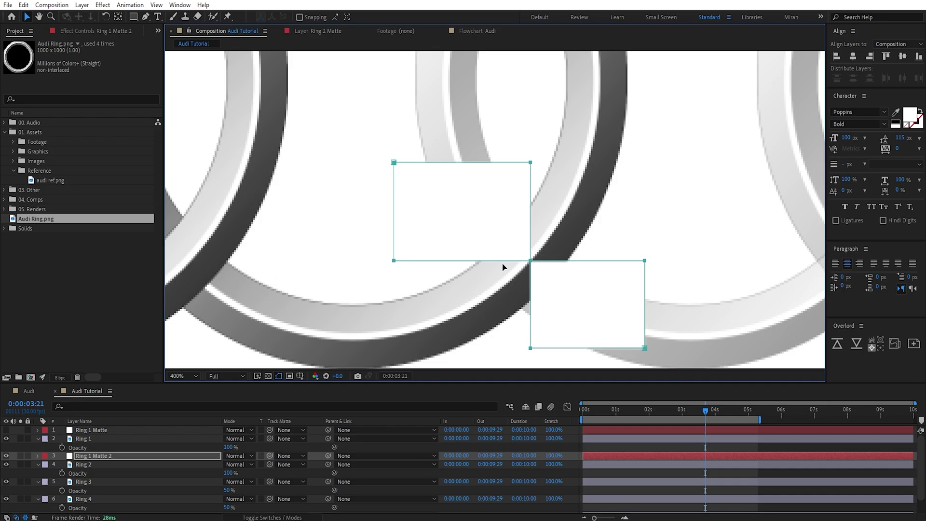
Make Ring 1 Matte the track matte for Ring 1 and parent the mattes to their rings
drag(282, 438, 185, 432)
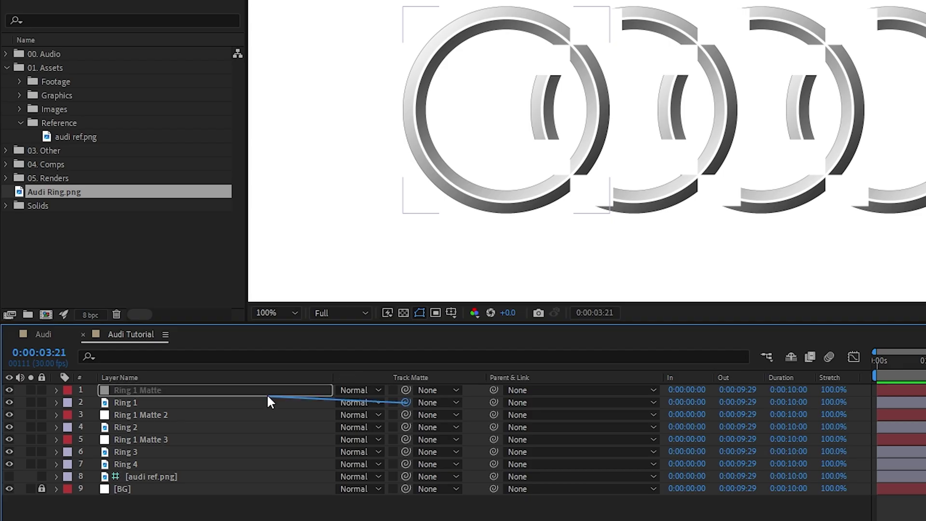
drag(493, 390, 222, 403)
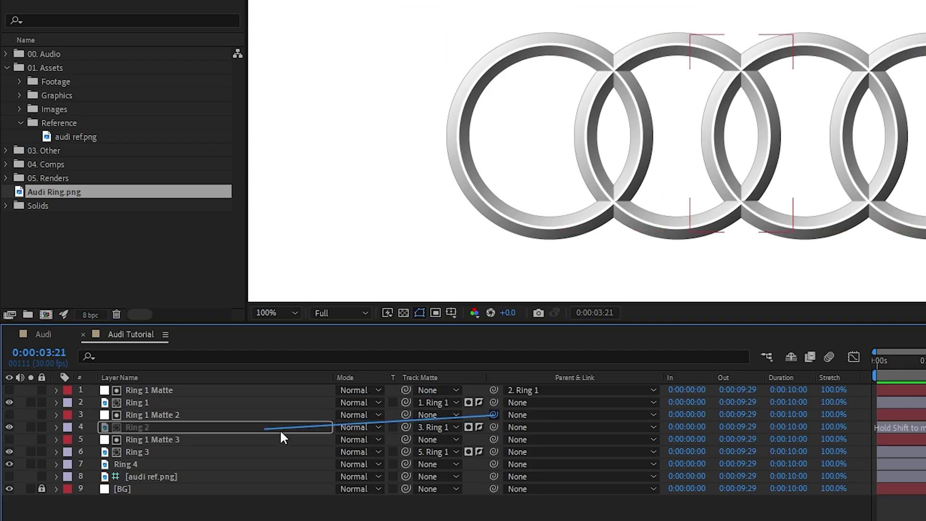
drag(282, 432, 282, 431)
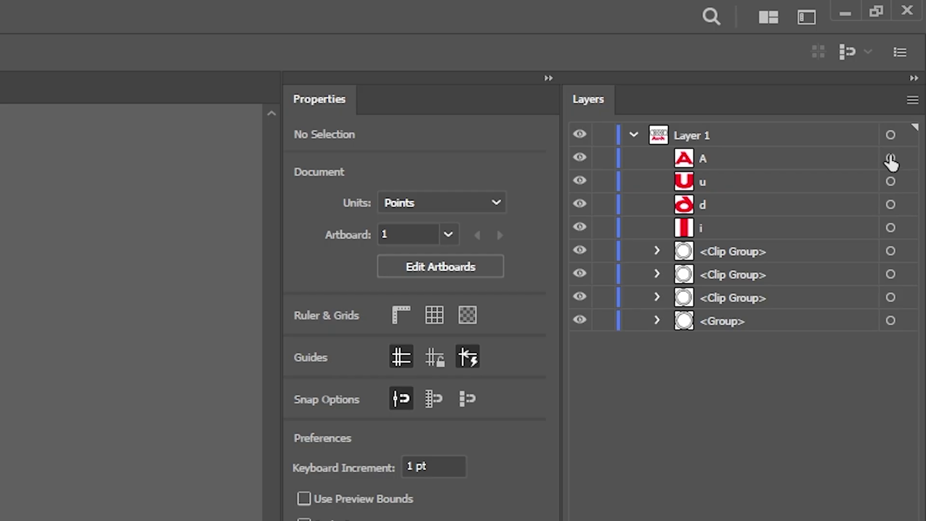
click(891, 158)
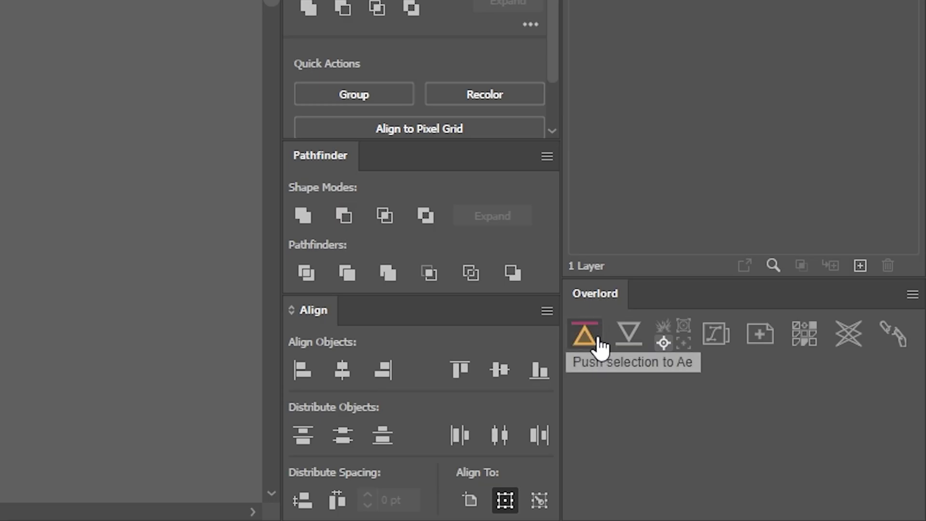
Push the selected Audi lettering into After Effects with Overlord and expand its letter groups
click(664, 328)
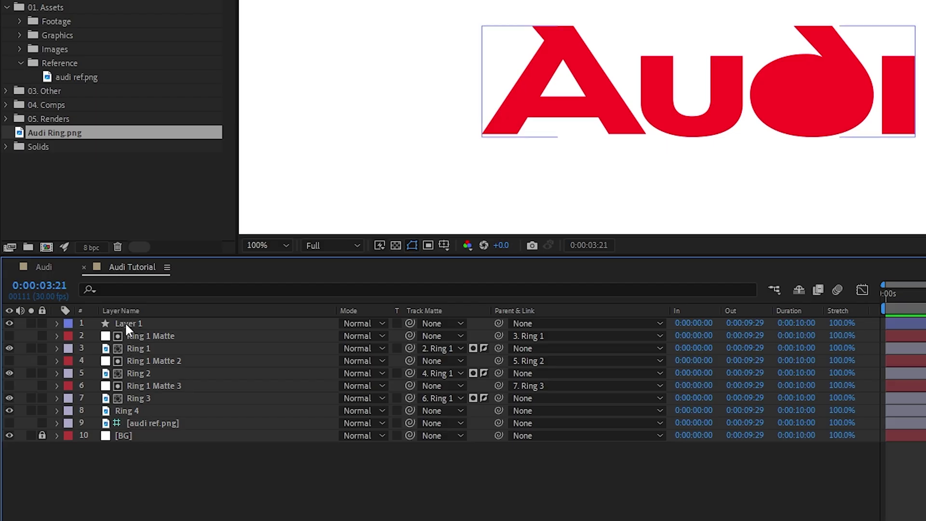
click(57, 322)
click(65, 335)
click(102, 350)
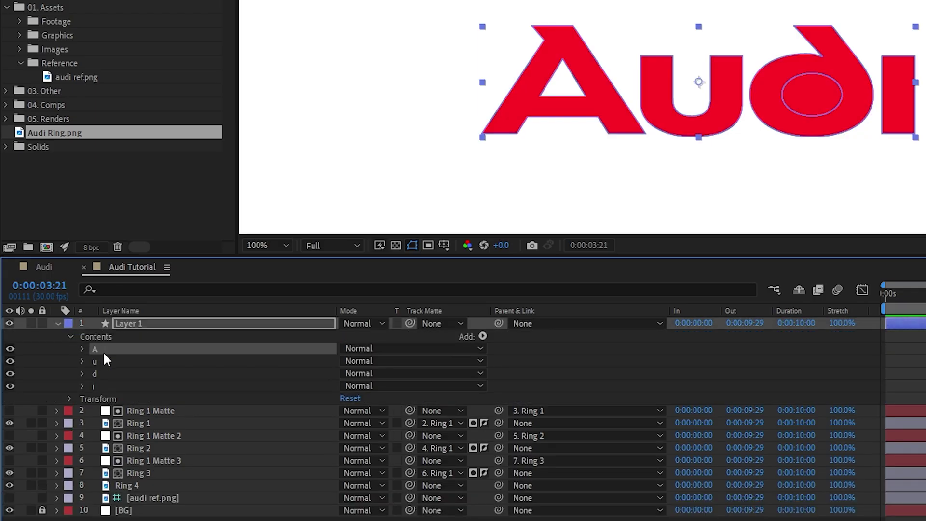
click(104, 361)
click(108, 374)
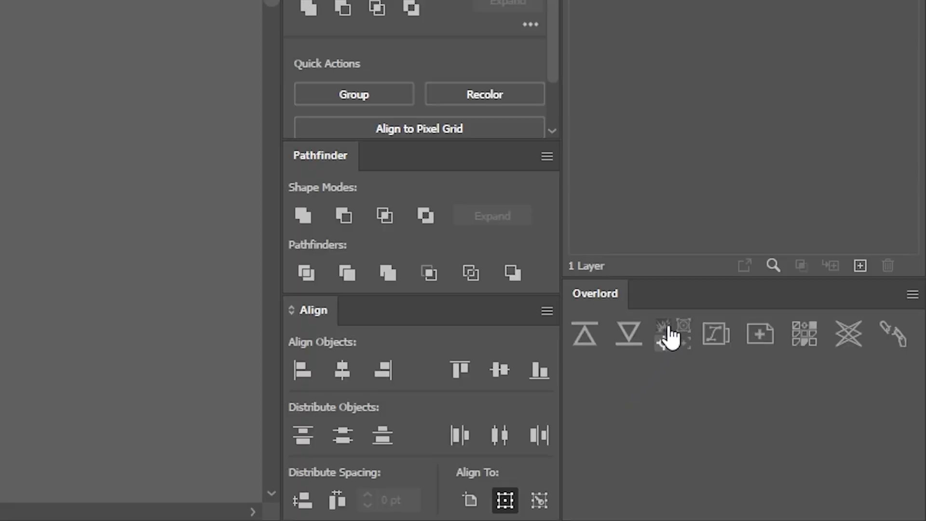
Explode the lettering into separate A, u, d and i shape layers
click(600, 340)
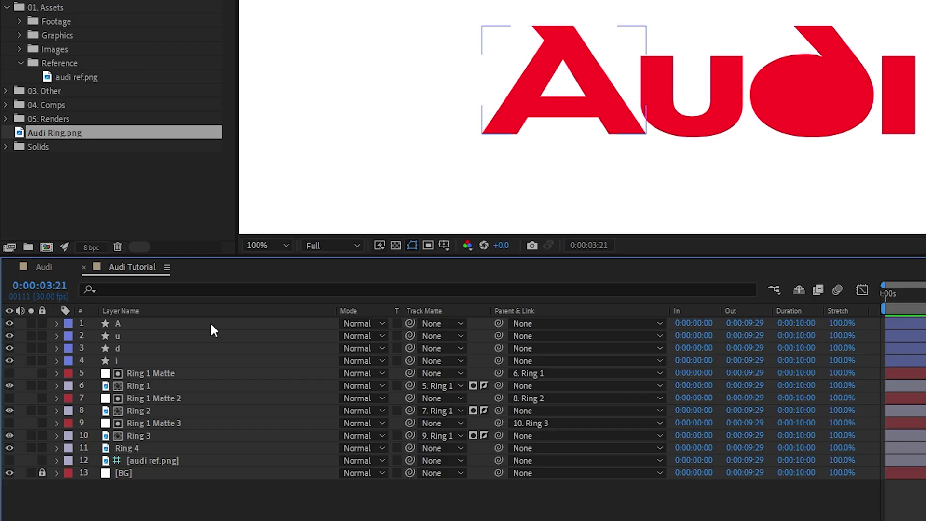
click(183, 324)
click(162, 336)
click(153, 348)
click(147, 361)
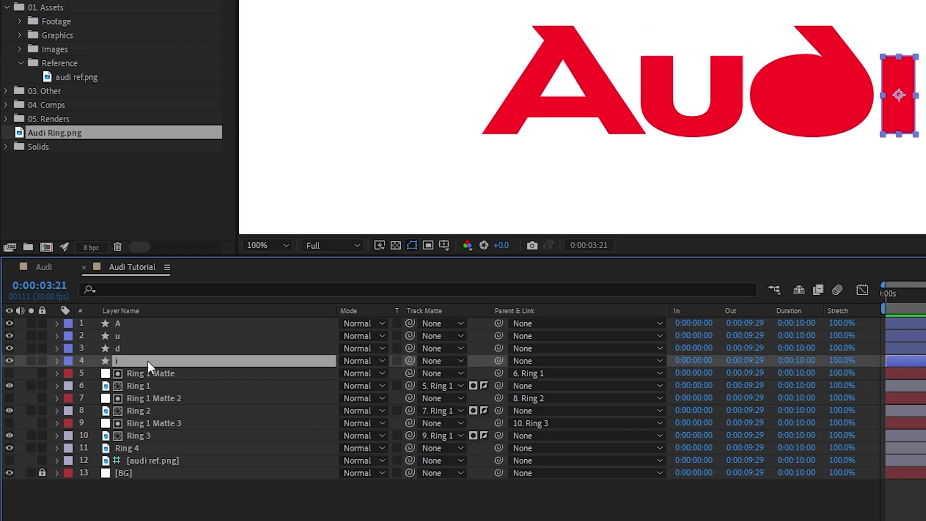
Inspect the d letter layer's Path 2 contents, then collapse them again
click(58, 349)
click(70, 362)
click(83, 374)
click(95, 399)
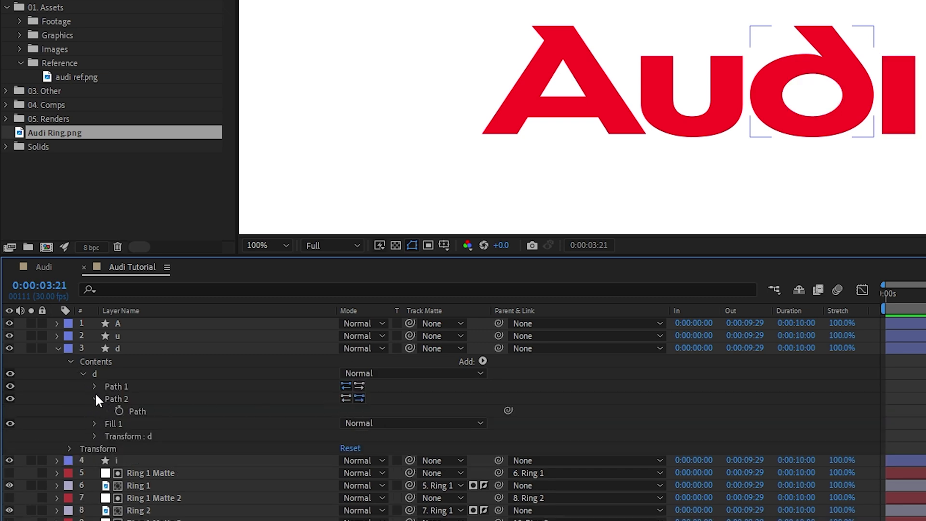
click(94, 399)
click(83, 374)
click(71, 362)
Hide the four letter layers and set Track Matte to None for Rings 1–3
click(58, 348)
drag(9, 361, 9, 327)
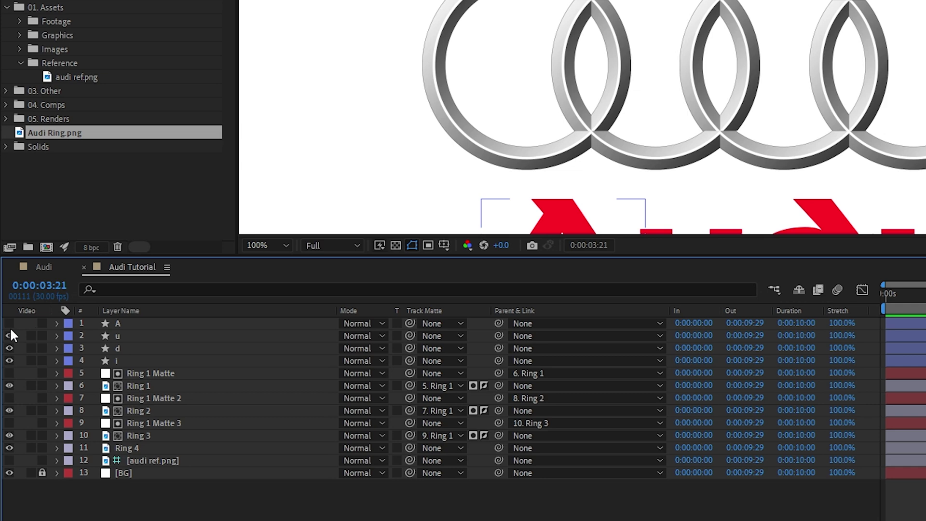
click(179, 385)
ctrl+click(179, 414)
ctrl+click(203, 435)
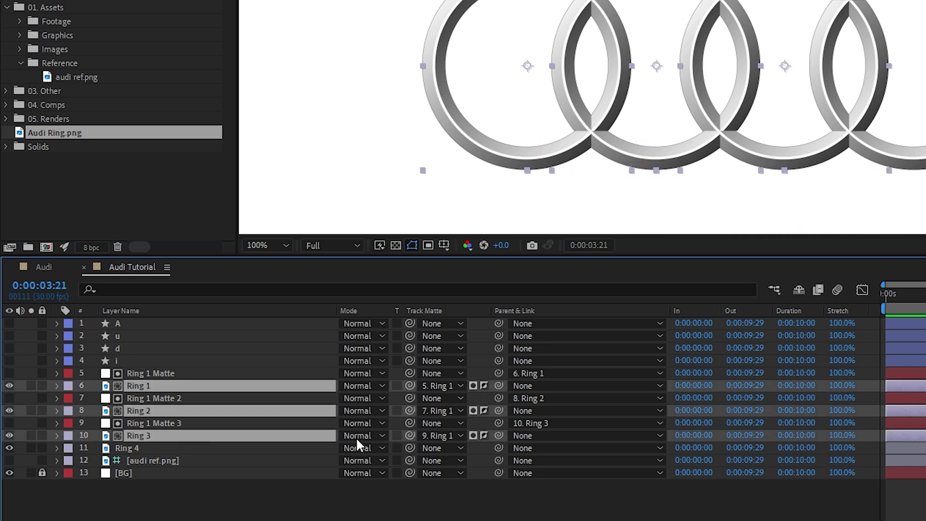
click(432, 436)
click(454, 203)
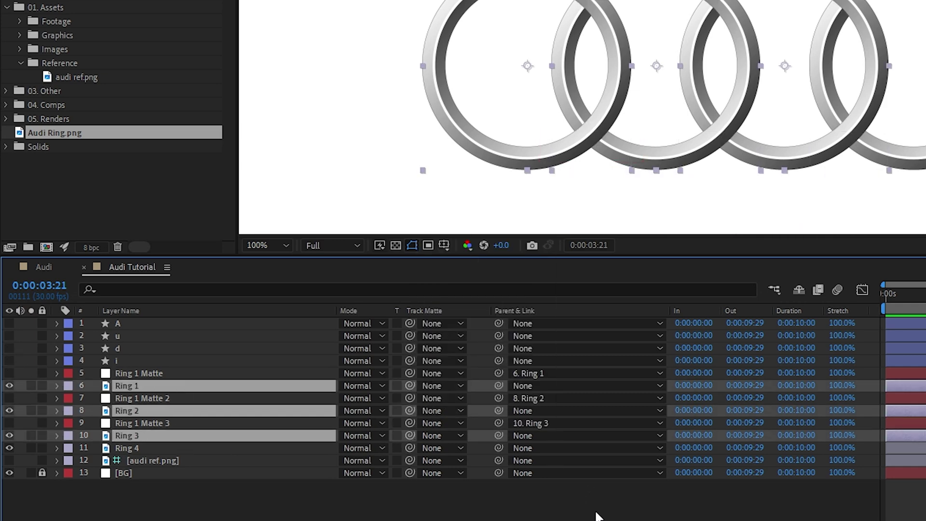
click(596, 516)
Parent Rings 2–4 to Ring 1 and centre all rings with position keyframes
click(179, 411)
ctrl+click(159, 435)
ctrl+click(151, 448)
drag(499, 411, 188, 386)
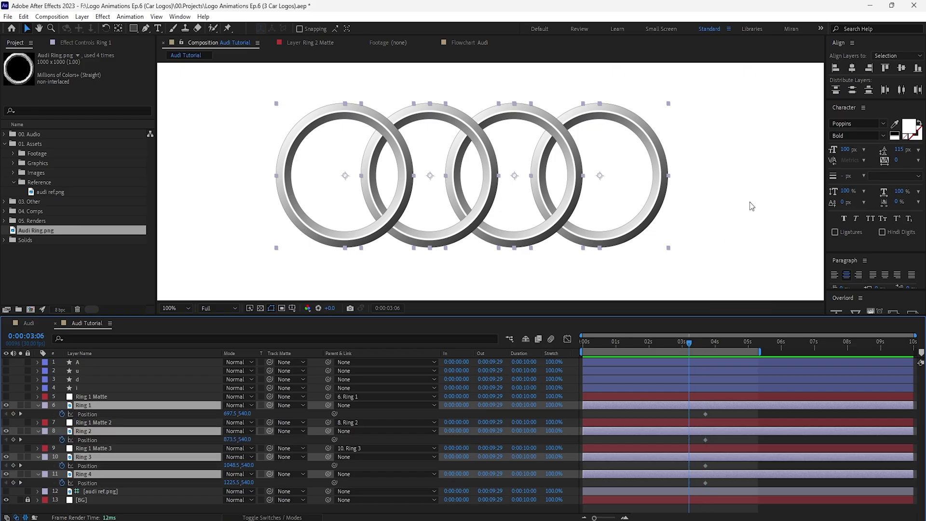
key(ctrl+Home)
Move Rings 1–4 down, right, up and left into a diamond at 0:00:03:06
click(670, 421)
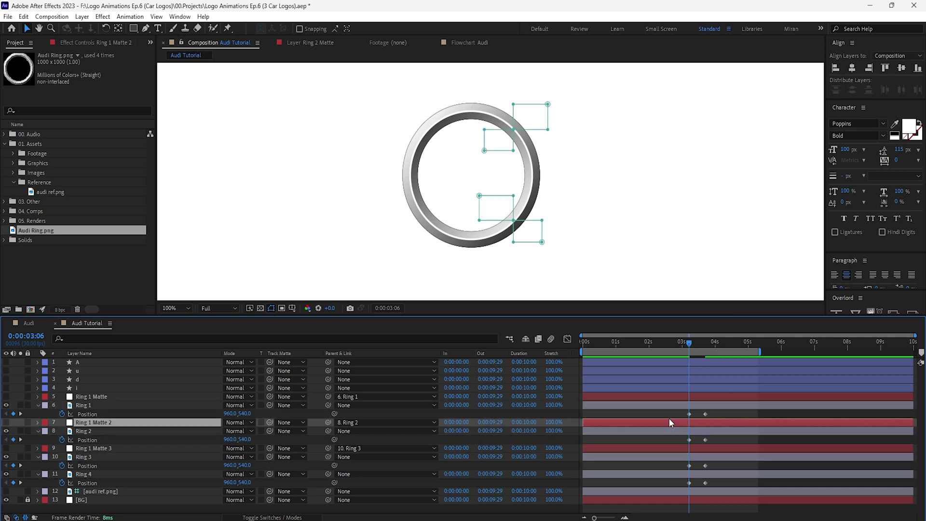
key(comma)
key(comma)
key(comma)
key(comma)
key(ctrl+Up)
key(shift+Down)
key(shift+Down)
key(shift+Down)
click(691, 430)
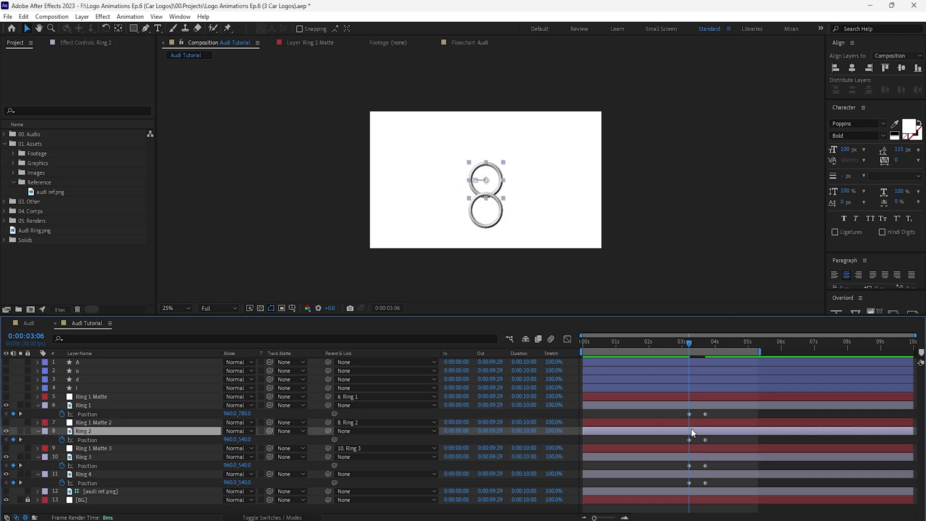
key(shift+Right)
key(shift+Right)
key(shift+Right)
key(shift+Right)
key(shift+Right)
key(shift+Right)
click(698, 458)
key(shift+Up)
key(shift+Up)
key(shift+Up)
key(shift+Up)
key(shift+Up)
key(shift+Up)
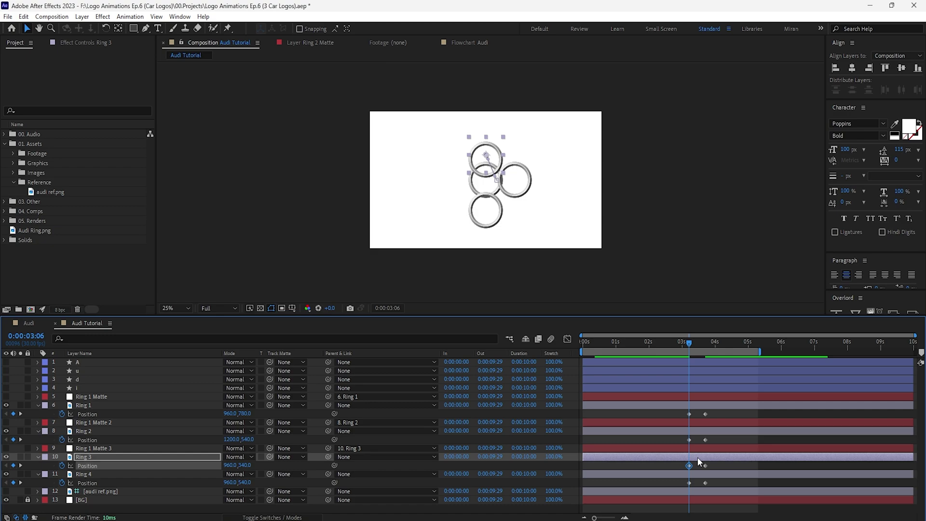
click(709, 473)
key(shift+Left)
key(shift+Left)
key(shift+Left)
key(shift+Left)
key(shift+Left)
click(728, 463)
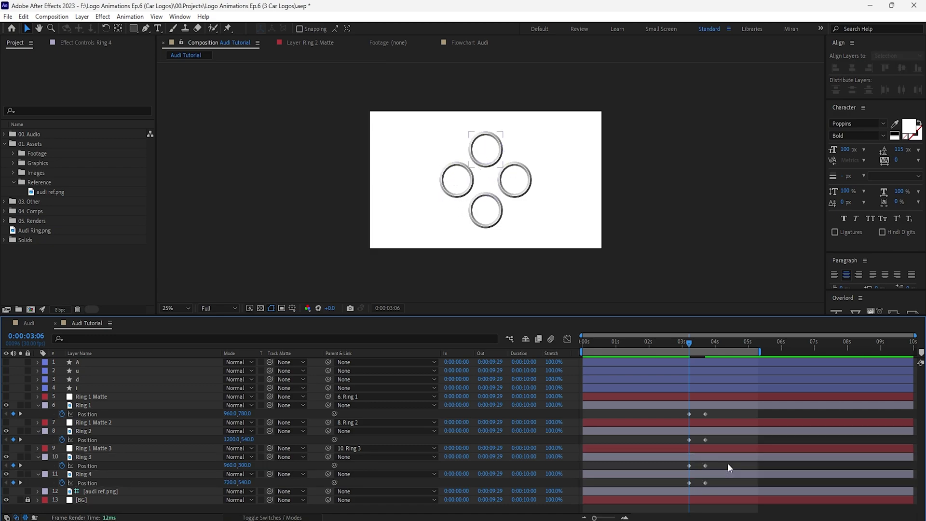
click(82, 17)
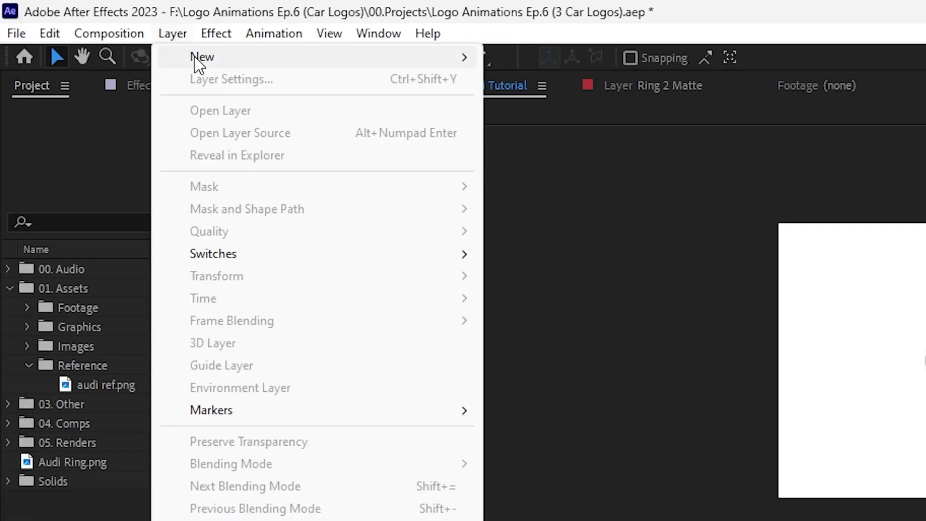
Create a Spin null object and parent the rings to it
click(627, 146)
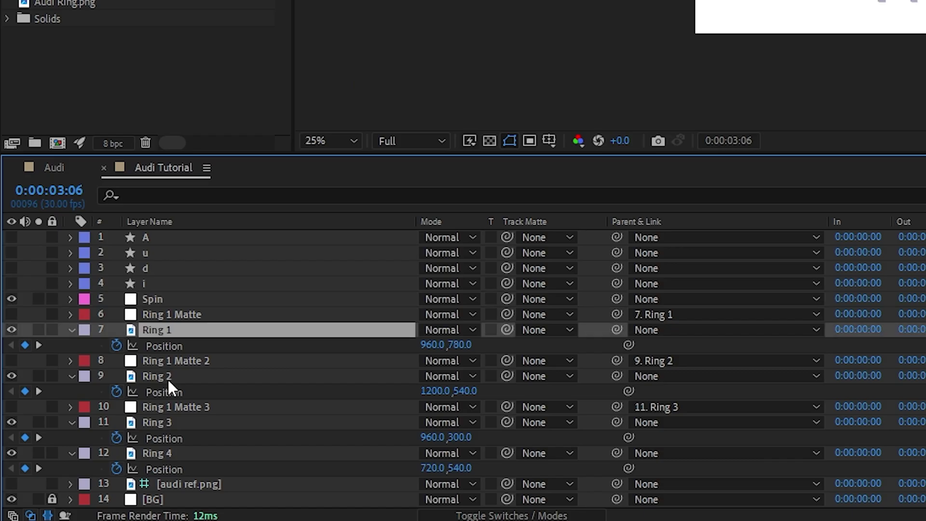
ctrl+click(168, 379)
ctrl+click(159, 422)
ctrl+click(159, 453)
drag(617, 330, 366, 301)
Keyframe the Spin null's Rotation and ease it through Keyframe Velocity
click(159, 299)
key(r)
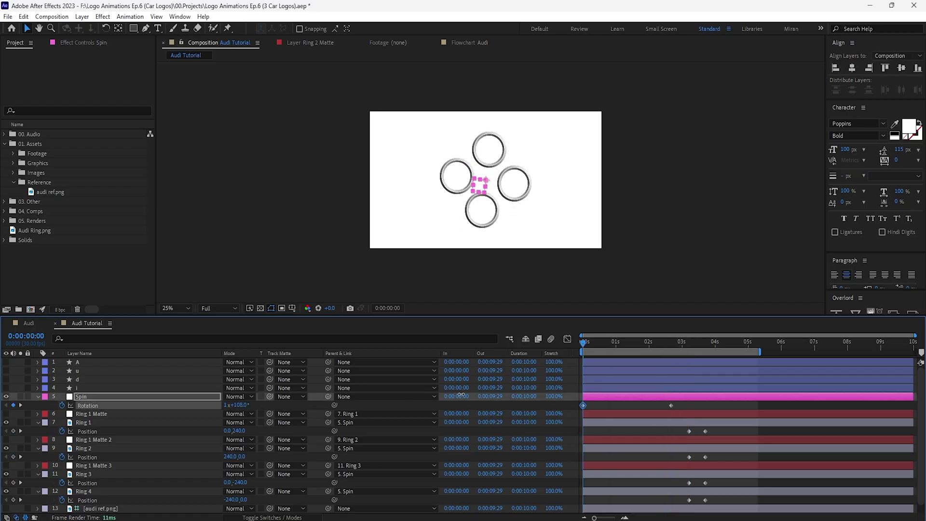
right_click(671, 405)
click(690, 385)
key(Return)
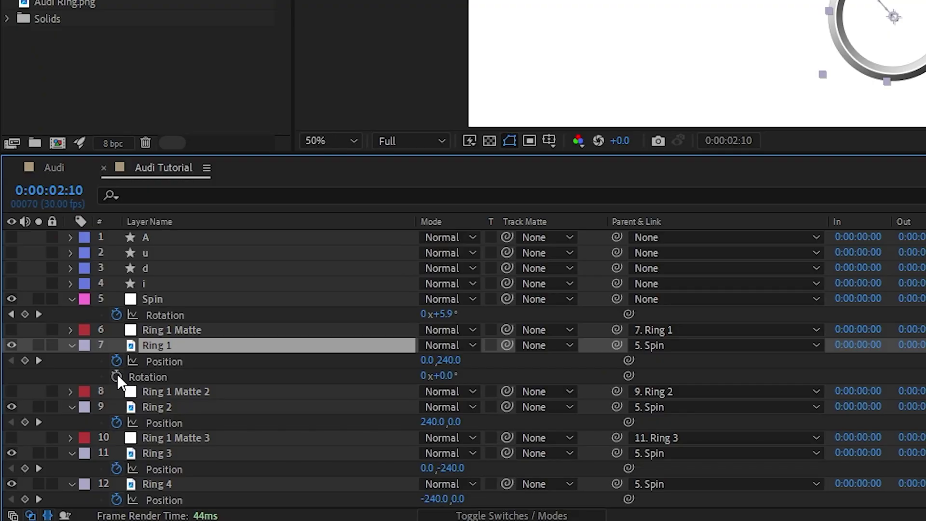
Give Ring 1's Rotation the expression value - parent.transform.rotation and copy it
alt+click(116, 377)
text(value - )
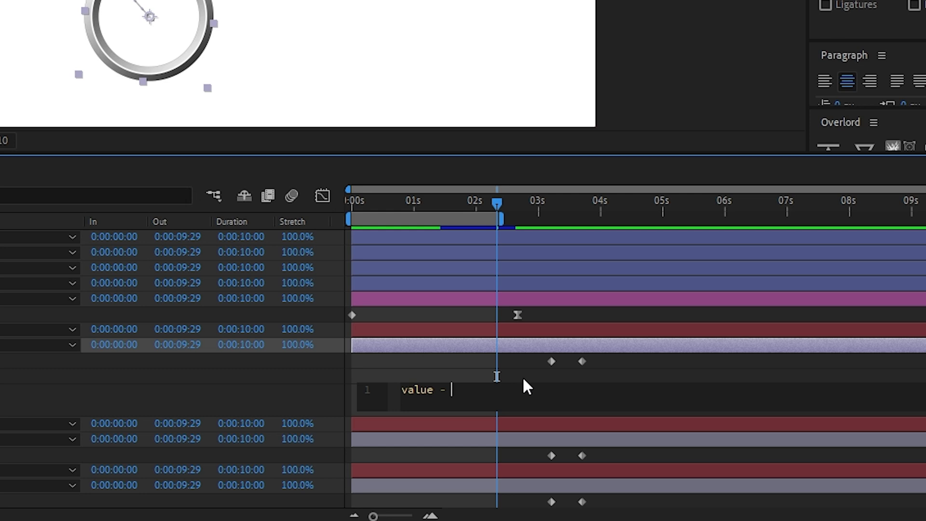
text(parent.transform.)
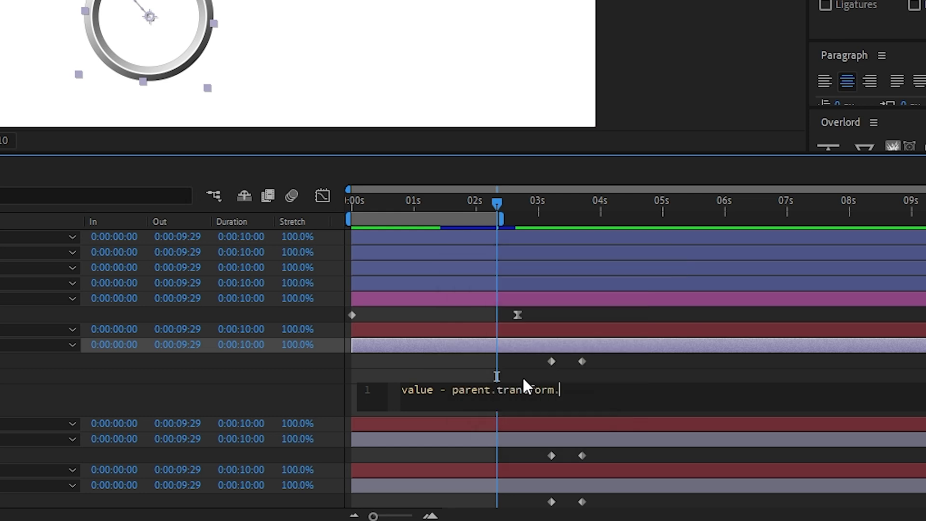
text(rotation)
click(526, 353)
right_click(173, 377)
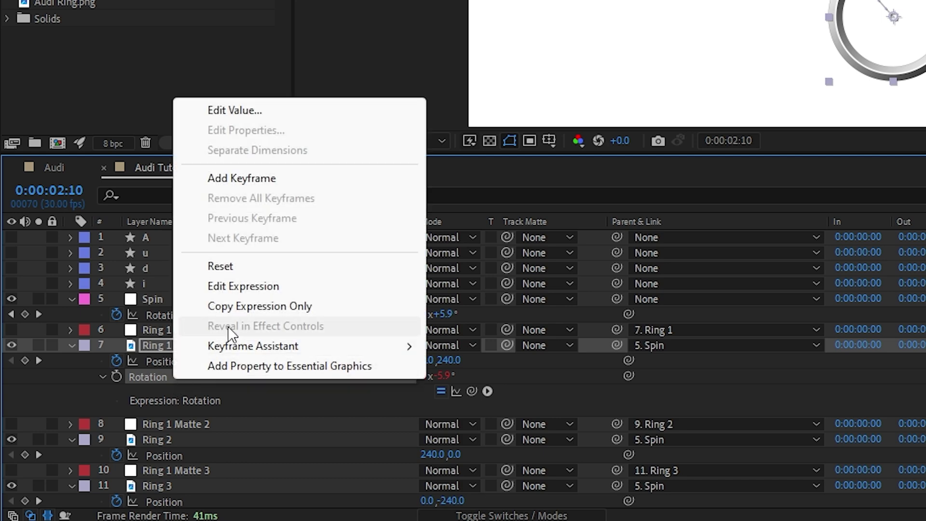
click(248, 306)
Select Rings 2–4 and their Rotation properties to receive the copied expression
click(229, 439)
scroll(168, 427, down, 3)
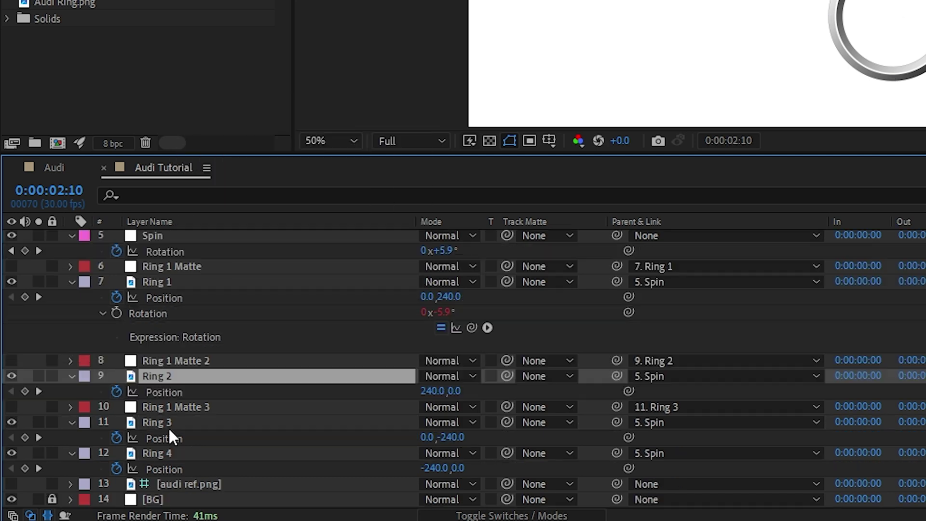
ctrl+click(169, 422)
ctrl+click(170, 454)
key(shift+r)
click(166, 405)
scroll(166, 405, down, 3)
ctrl+click(169, 423)
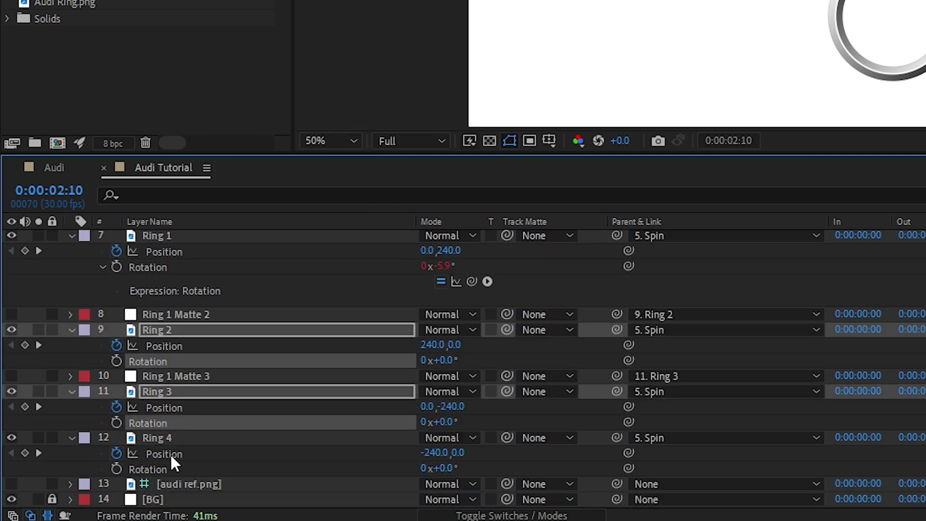
Paste the counter-rotation expression into the Rotation of Rings 2–4
ctrl+click(173, 468)
key(ctrl+v)
key(F2)
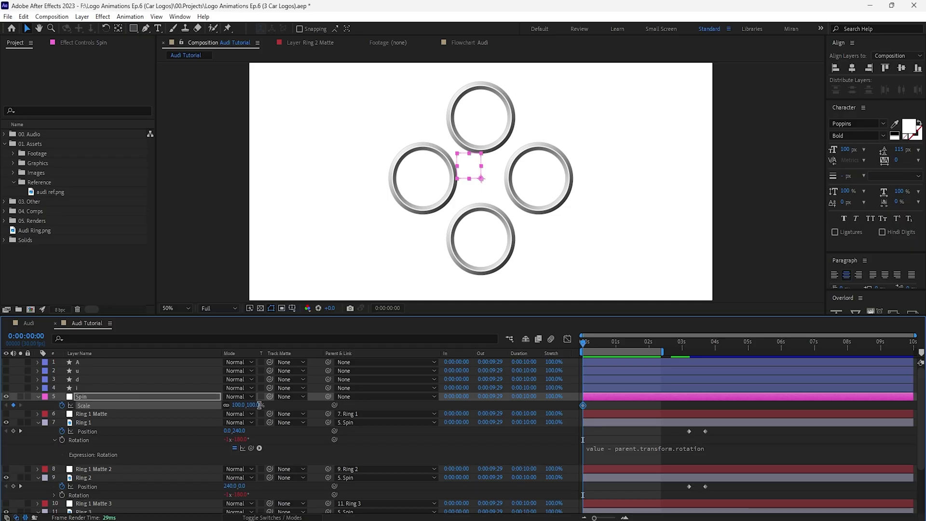
Keyframe the rings' Scale so they grow from small, around 0:00:01:25
key(Home)
drag(640, 349, 643, 351)
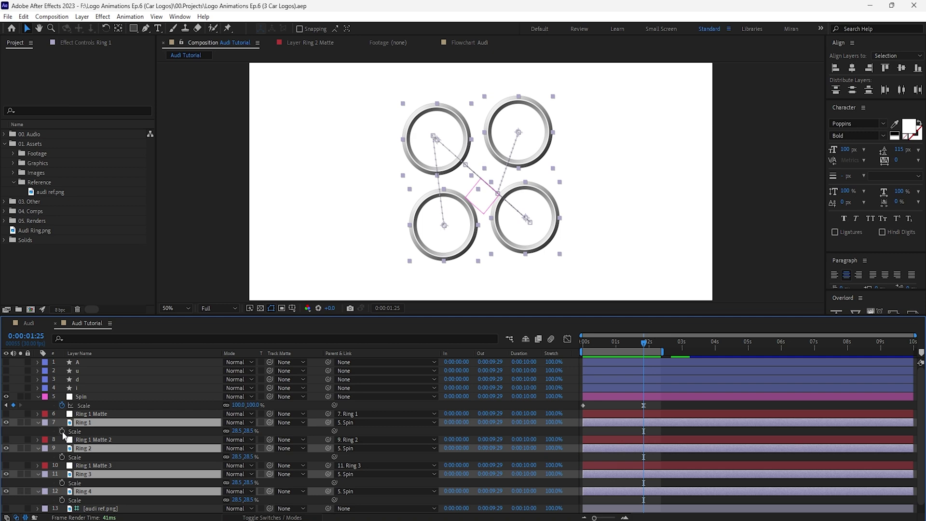
drag(629, 509, 629, 507)
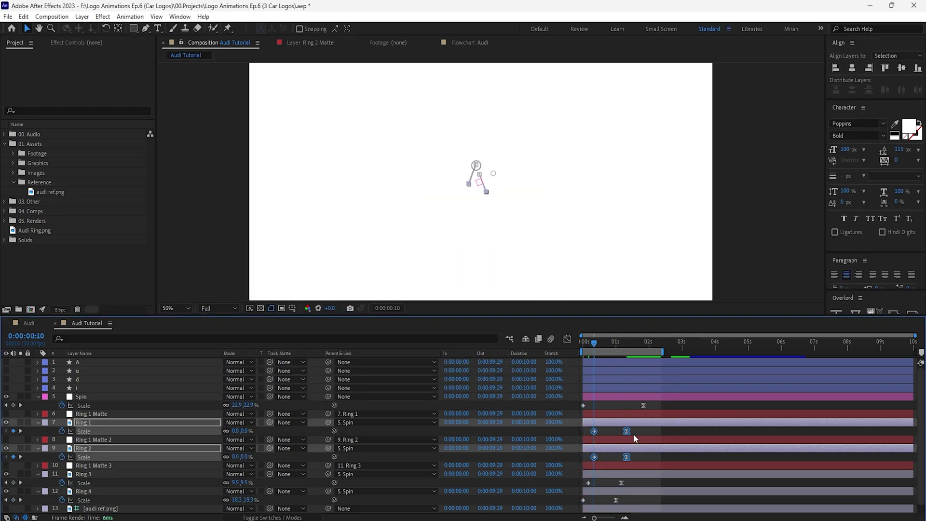
click(594, 431)
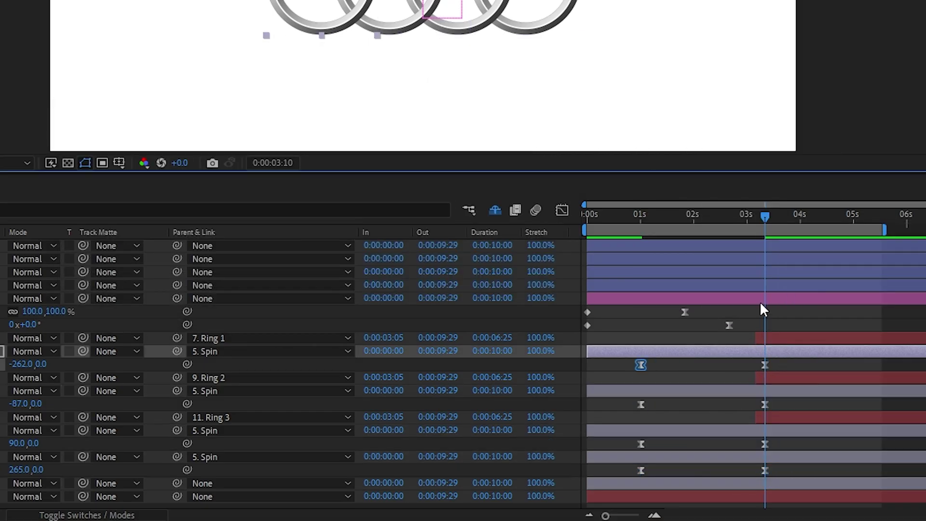
Set the rings' final Position keyframes to Bezier spatial interpolation
drag(776, 357, 644, 469)
right_click(645, 464)
click(713, 379)
click(248, 87)
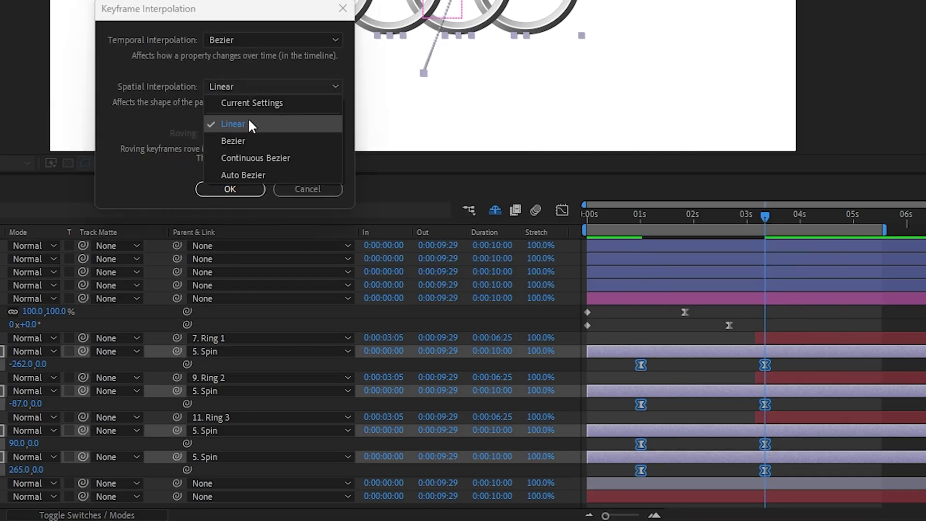
click(239, 139)
click(245, 187)
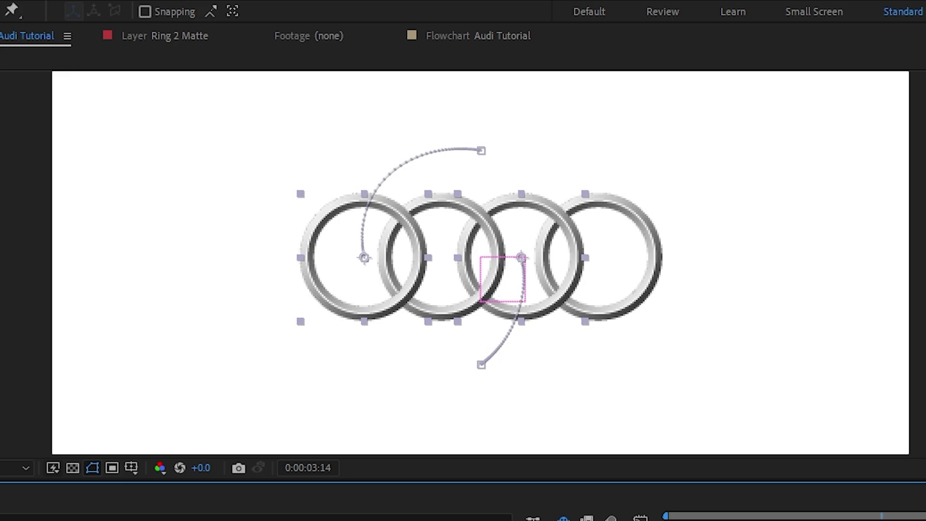
Set Ring 1 Matte, Matte 2 and Matte 3 as track mattes for Rings 1–3
drag(520, 351, 341, 337)
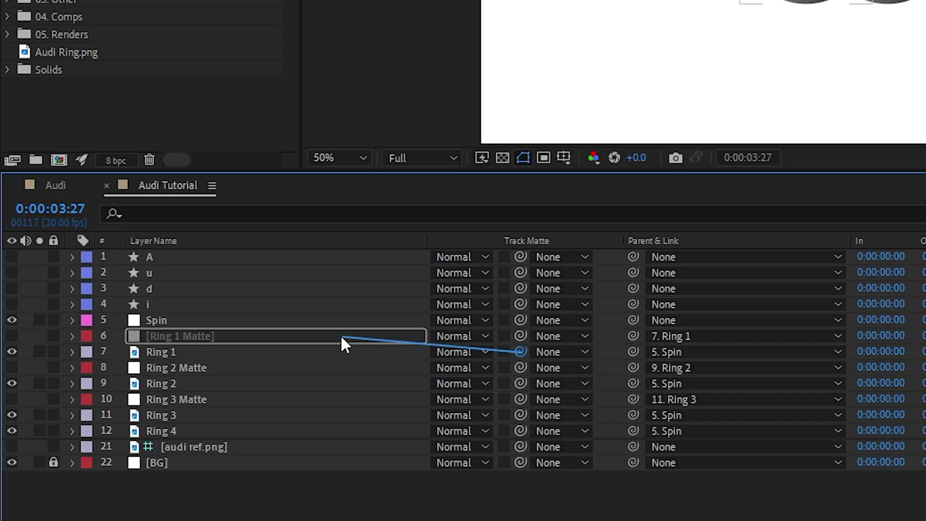
drag(520, 384, 338, 368)
drag(520, 416, 338, 400)
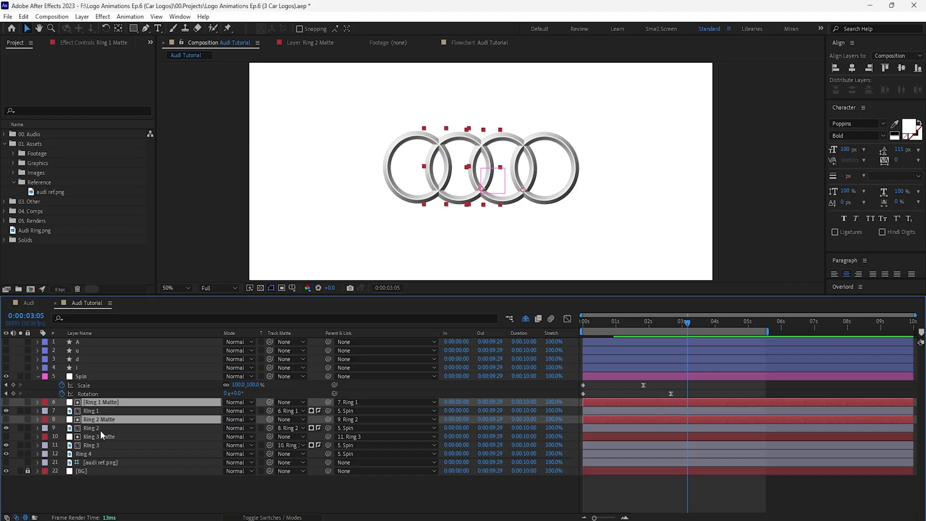
Trim the matte layers to start at 3:05 and easy-ease their mask-path keyframes
key(alt+bracketleft)
key(alt+m)
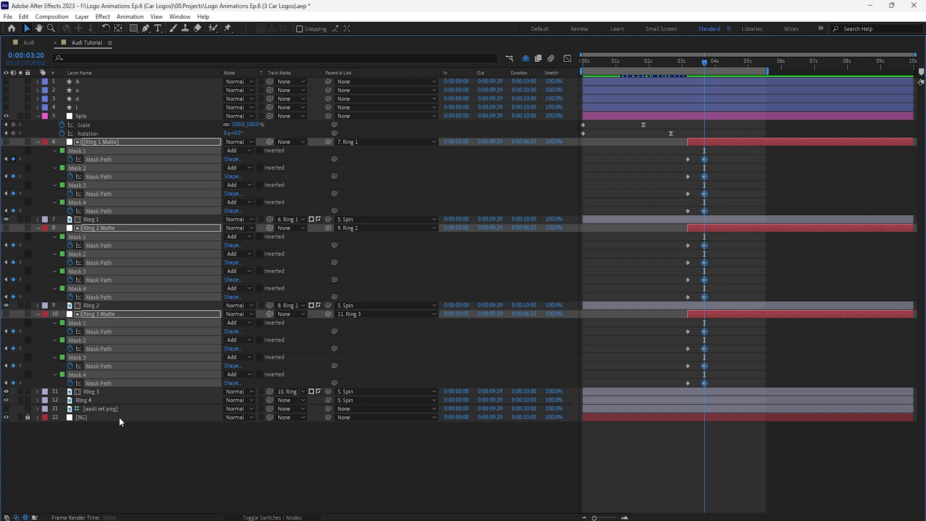
key(F9)
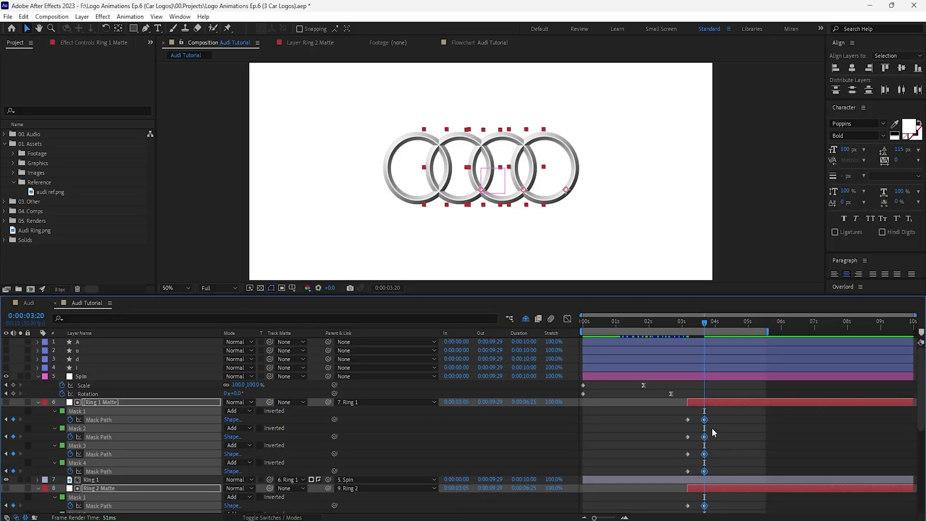
key(ctrl+shift+k)
key(Return)
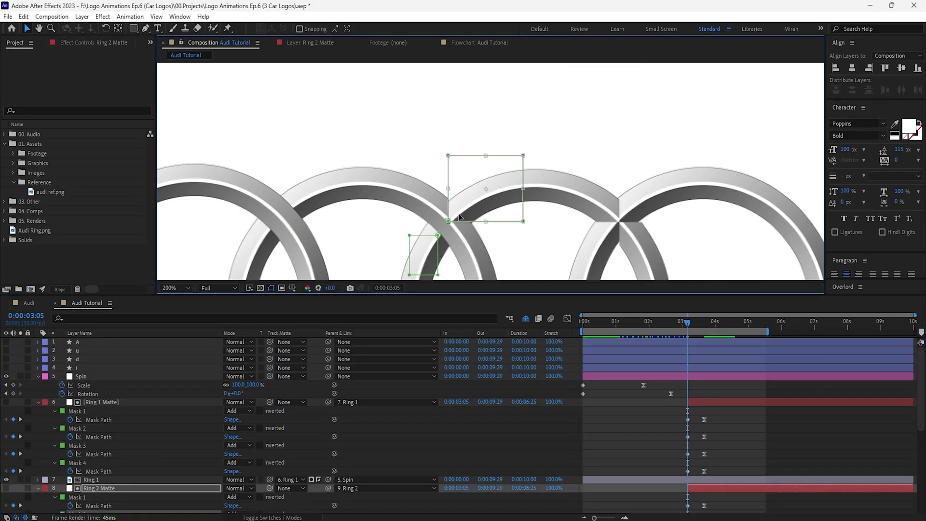
click(99, 497)
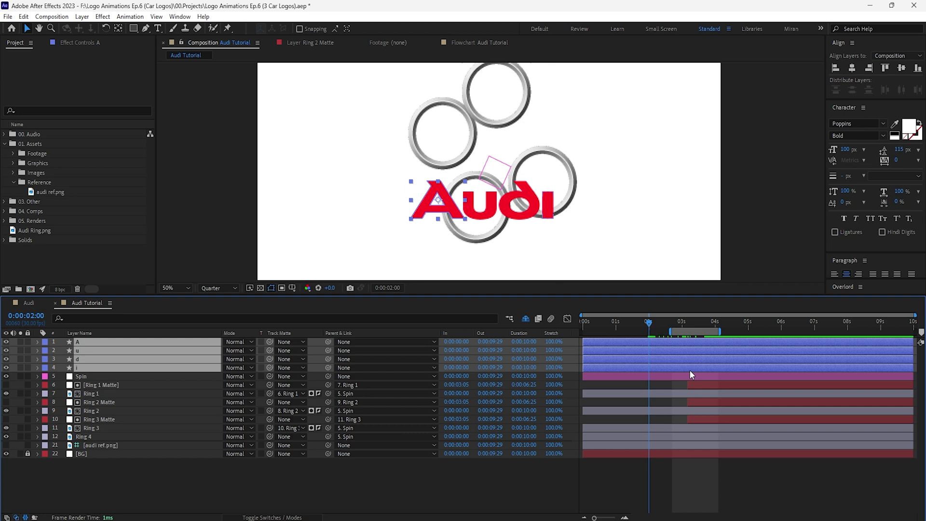
Stagger the d and i letters' Position keyframes later and parent u Matte to the A letter
drag(695, 349, 680, 413)
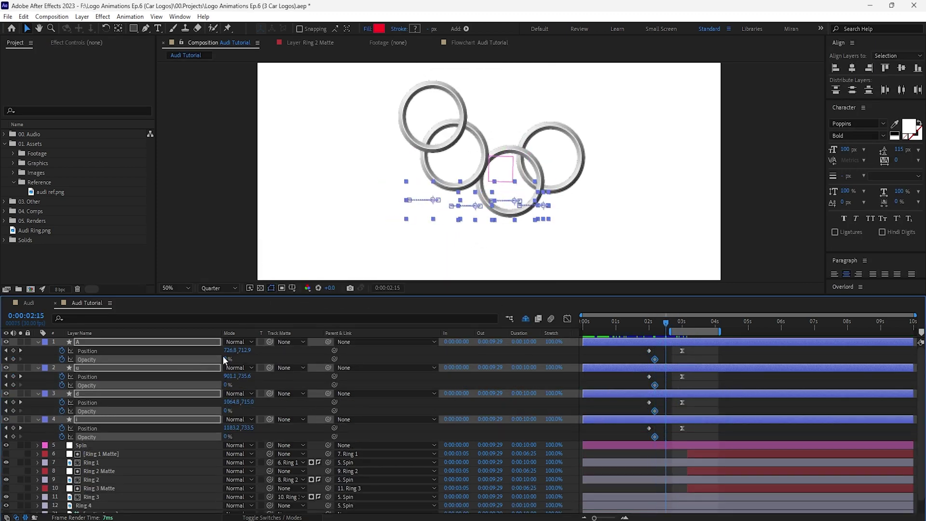
drag(676, 397, 681, 421)
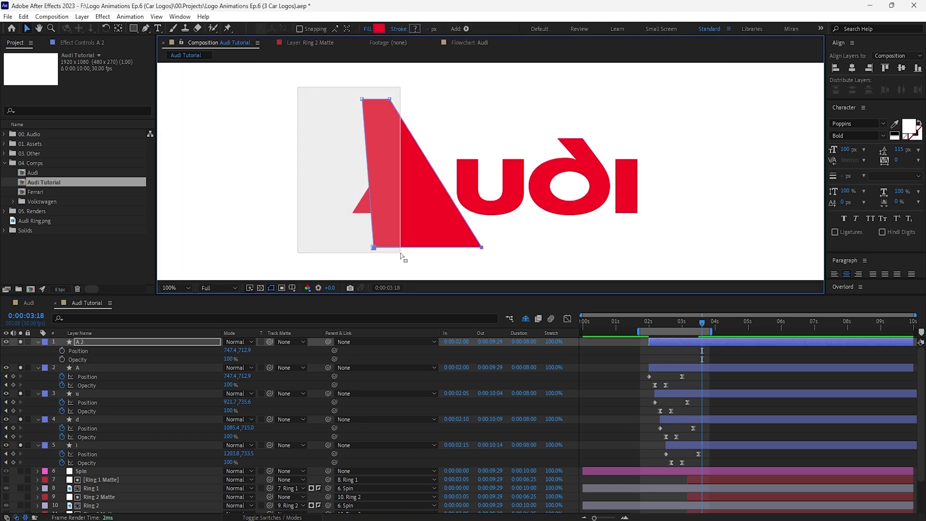
drag(329, 367, 145, 345)
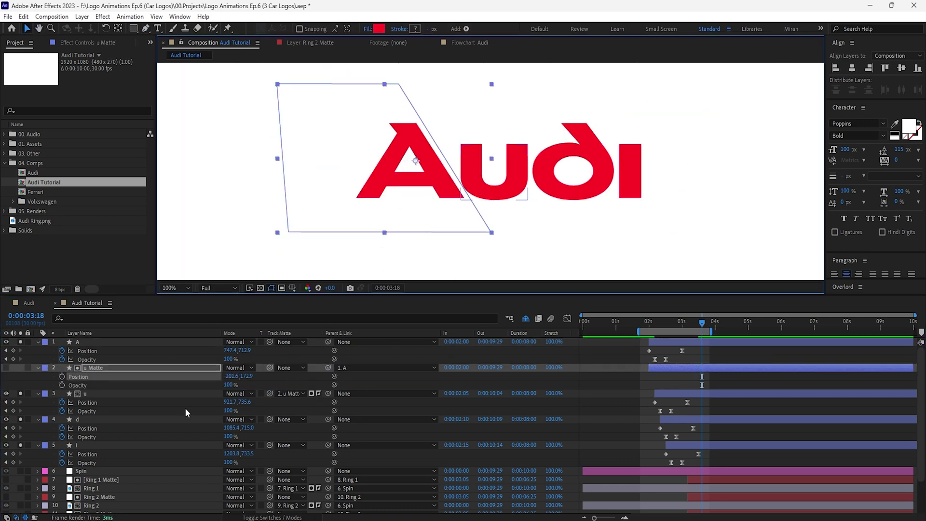
Draw a stroke-free rectangle matte over the letter and name it d Matte
key(F2)
key(q)
drag(427, 91, 535, 240)
click(54, 360)
click(77, 377)
key(Delete)
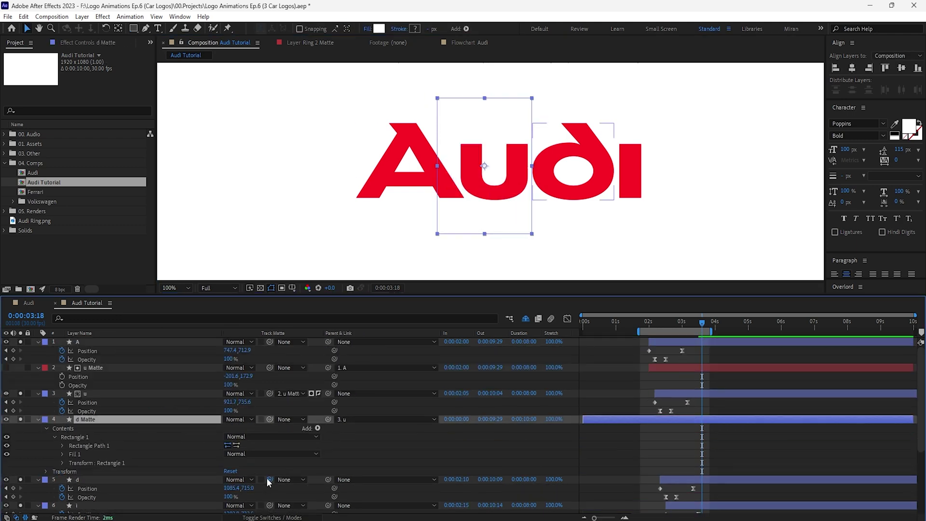
drag(270, 480, 176, 424)
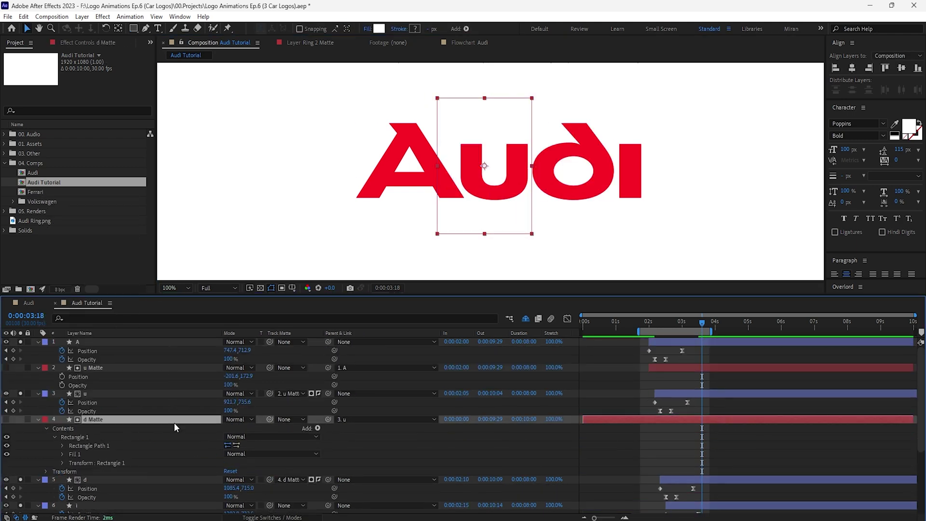
Duplicate the matte as i Matte, place it under the d layer and parent it to d
click(78, 480)
key(ctrl+d)
scroll(68, 415, down, 3)
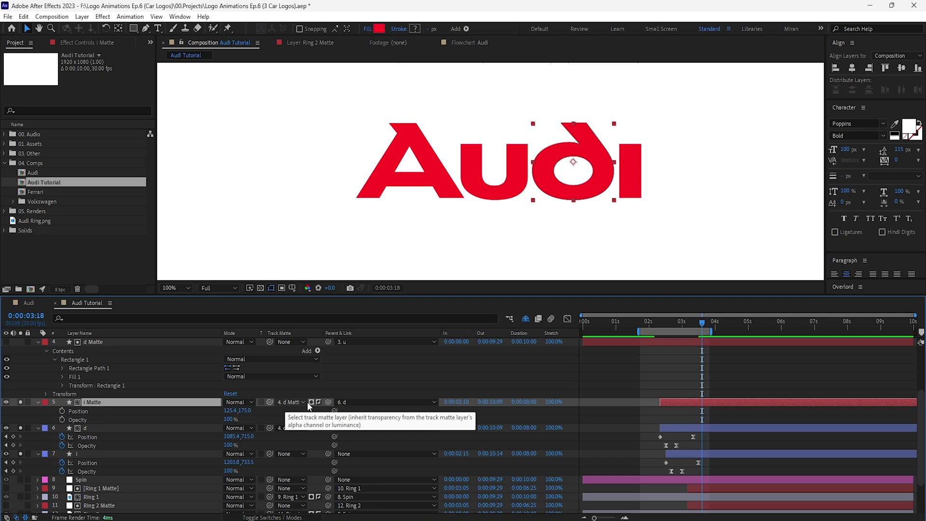
drag(328, 402, 85, 428)
click(595, 179)
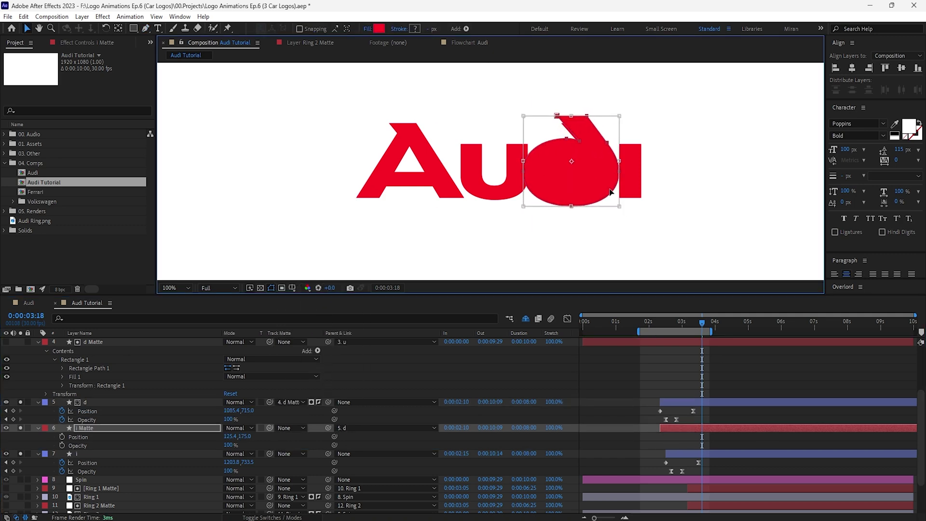
Set i Matte as the i layer's track matte and collapse all layer properties
scroll(611, 192, up, 2)
drag(270, 454, 87, 428)
key(ctrl+a)
key(ctrl+grave)
click(583, 368)
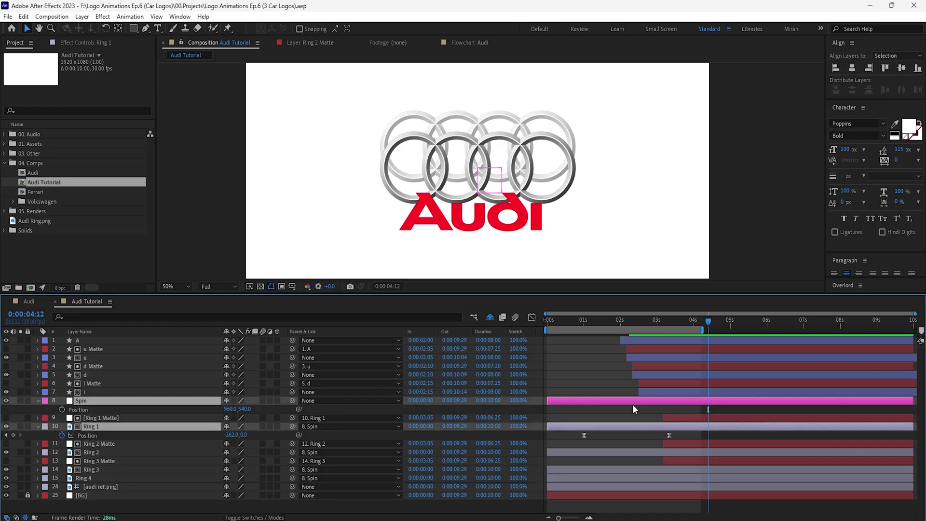
Nudge the Spin rings upward to key a new Position, then Easy Ease both Position keyframes
key(shift+Up)
key(shift+Up)
key(shift+Up)
key(shift+Up)
key(shift+Up)
key(shift+Up)
key(shift+Up)
key(shift+Up)
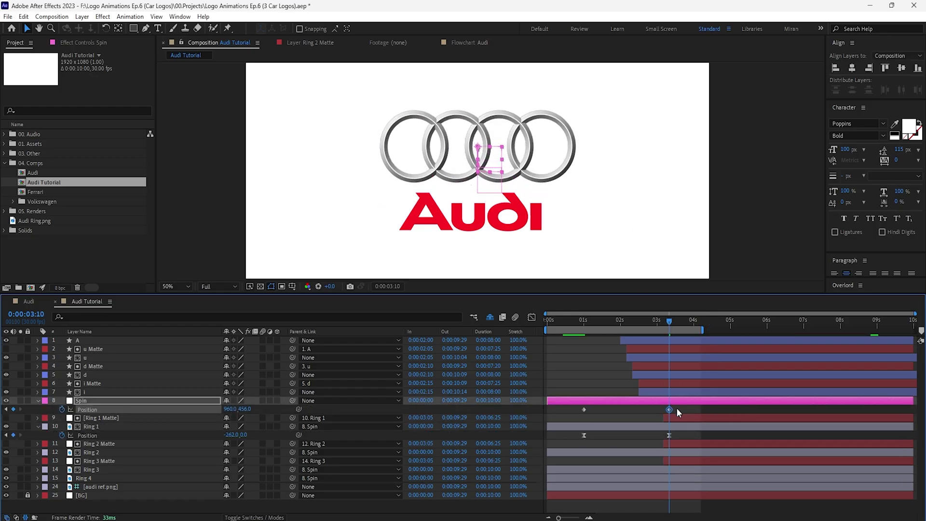
right_click(669, 410)
click(744, 483)
Select Ring 1–4 together with the i, d, u and A letter layers
key(F2)
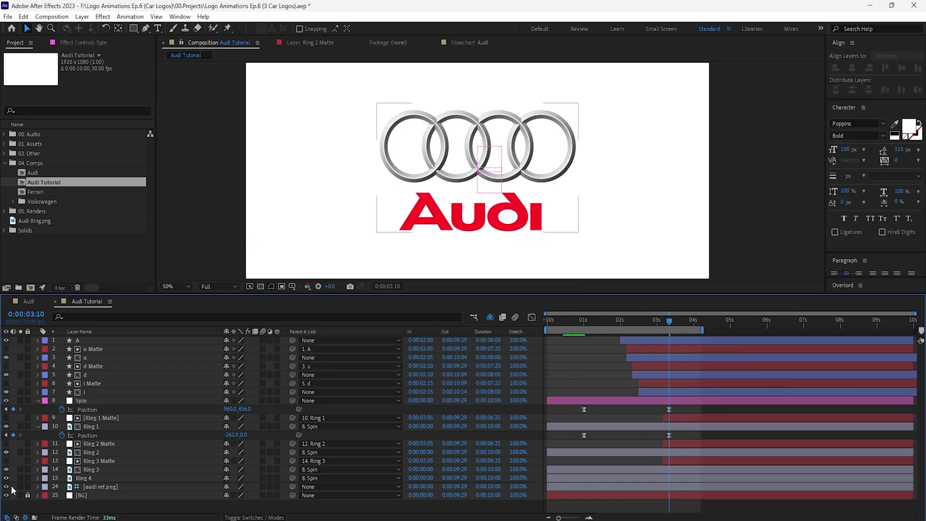
click(91, 426)
ctrl+click(91, 452)
ctrl+click(91, 469)
ctrl+click(86, 479)
ctrl+click(92, 392)
ctrl+click(92, 375)
ctrl+click(92, 358)
ctrl+click(92, 340)
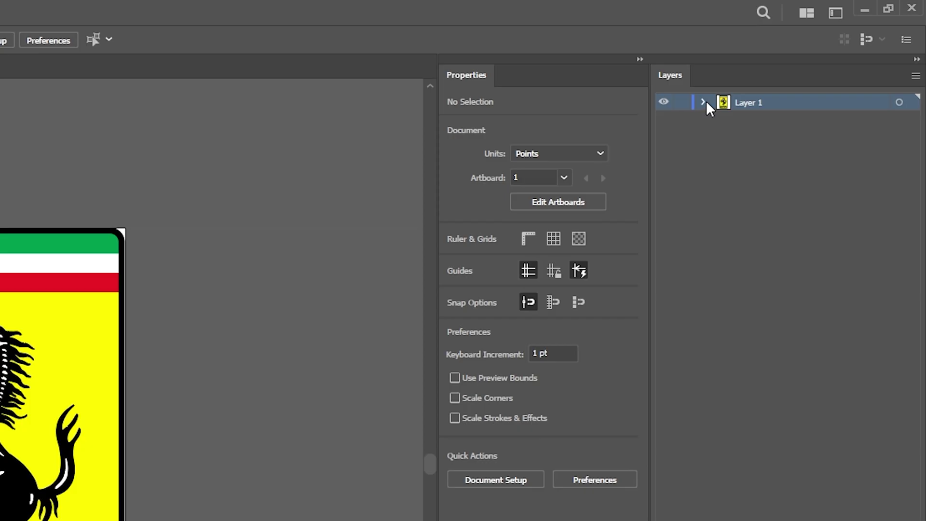
Expand Layer 1 and group the horse's paths into a Horse group
click(797, 62)
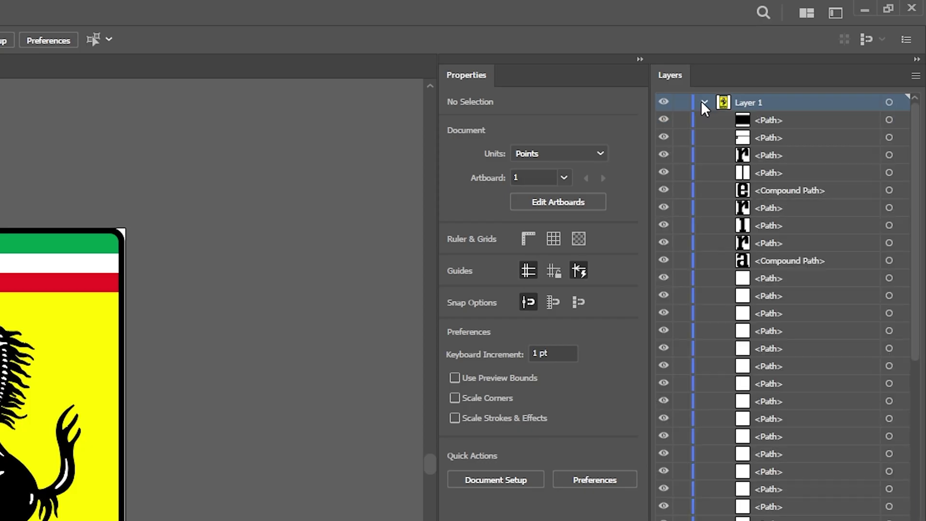
drag(921, 172, 912, 420)
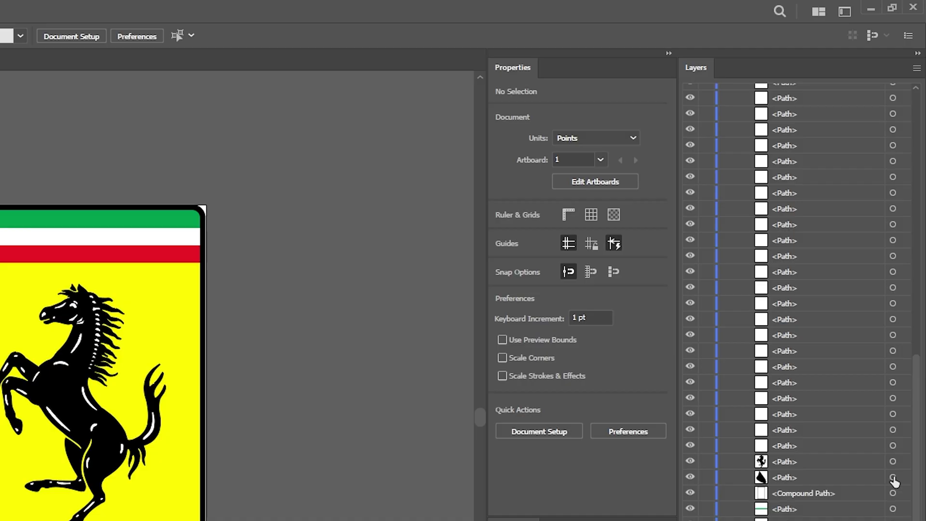
click(893, 478)
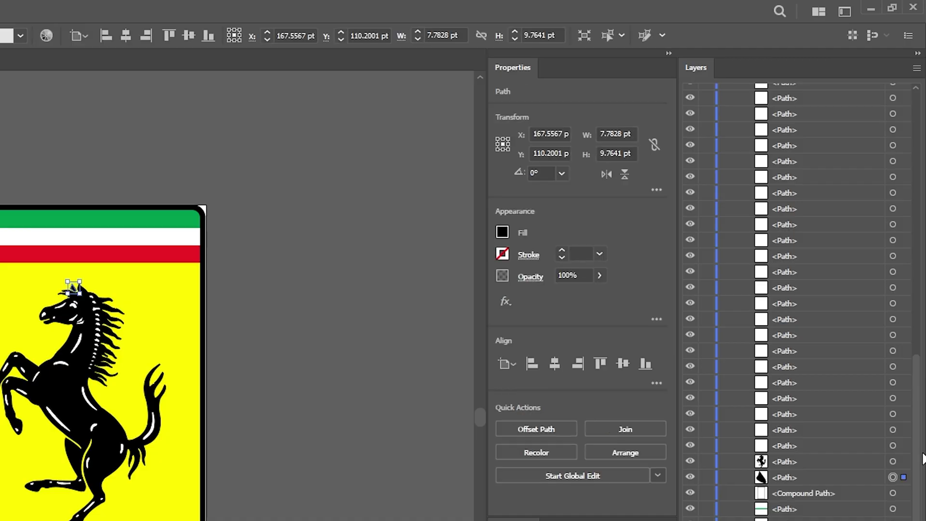
key(ctrl+z)
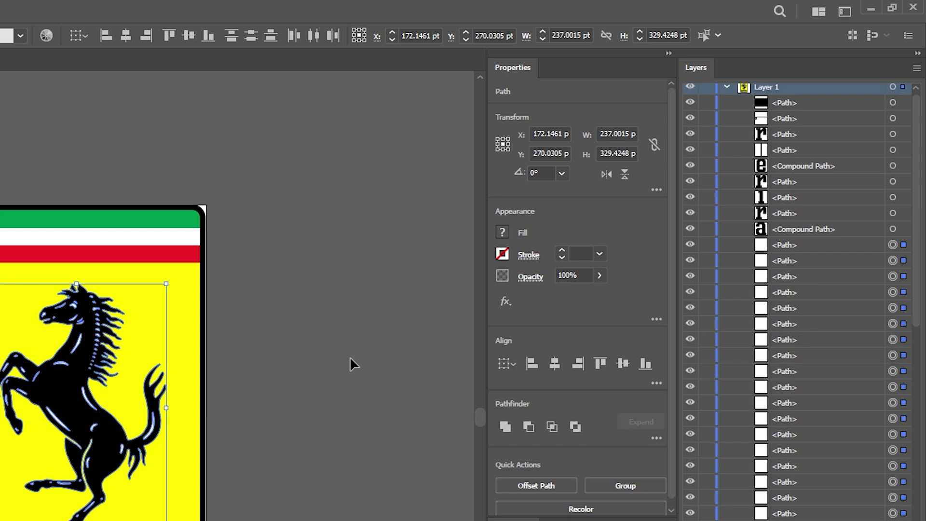
double_click(796, 249)
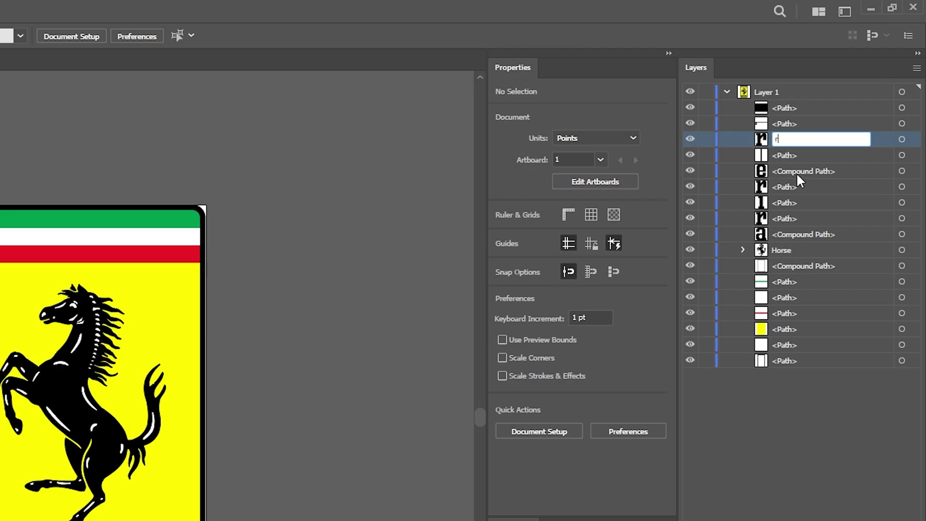
key(Return)
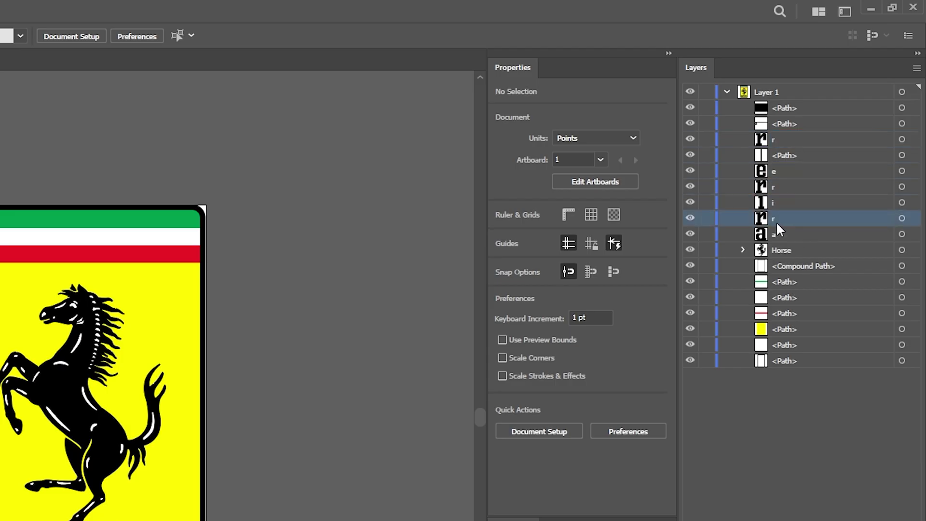
Group the letter paths and name the group 'ferrari'
click(902, 219)
shift+click(782, 124)
key(ctrl+g)
double_click(781, 107)
text(ferrari)
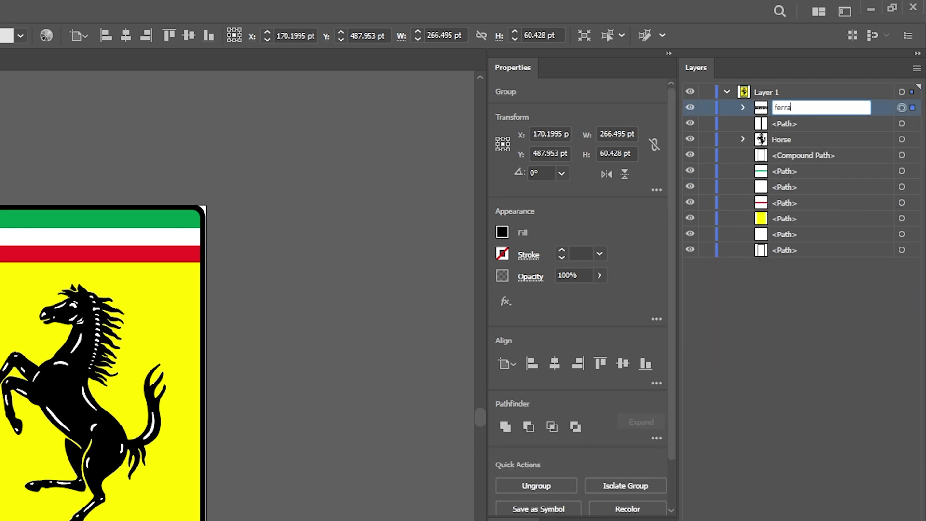
key(Return)
Rename the stripe paths 'red', 'green' and 'white' and the compound path 'Outline'
double_click(777, 202)
text(red)
key(Return)
double_click(785, 171)
text(green)
double_click(780, 187)
text(white)
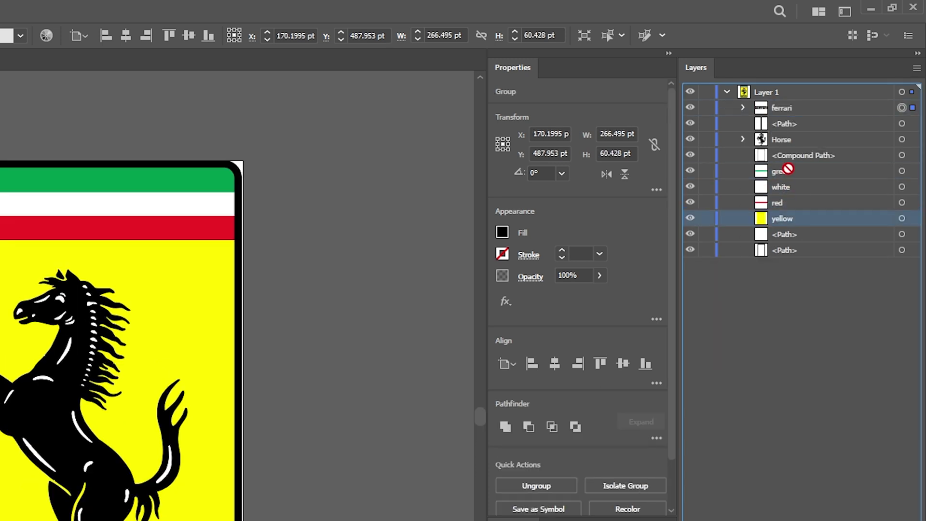
double_click(784, 155)
text(Outline)
key(Return)
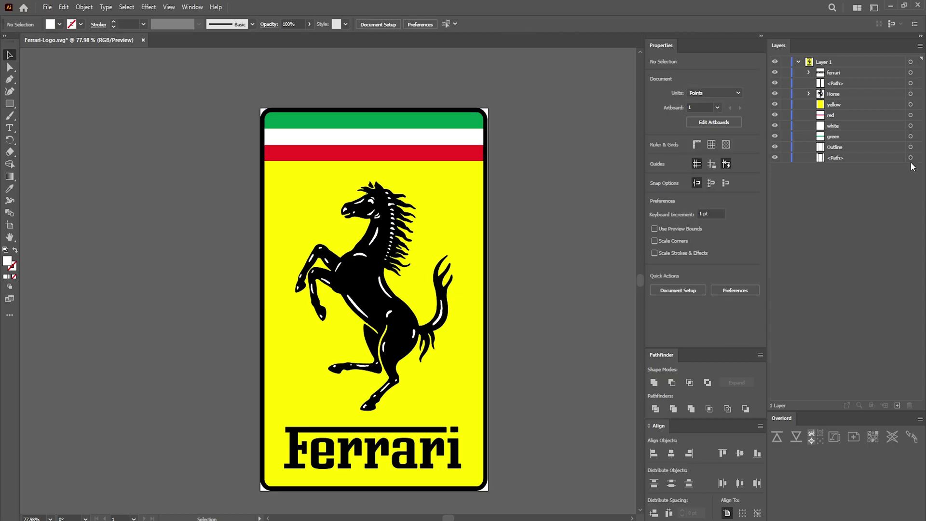
Delete the stray extra path from the layer list
scroll(434, 319, up, 5)
key(Delete)
scroll(447, 306, down, 6)
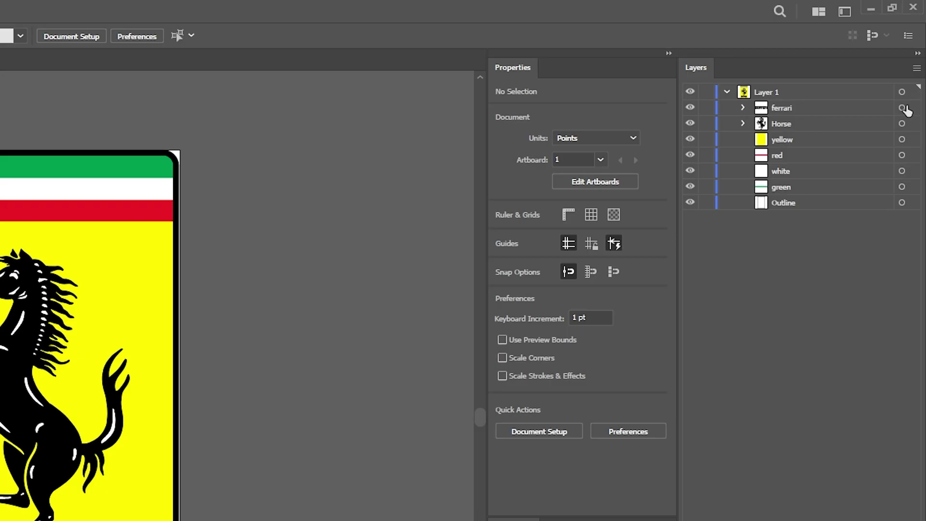
Select all the Ferrari logo's layers and push them to After Effects
click(911, 73)
shift+click(910, 135)
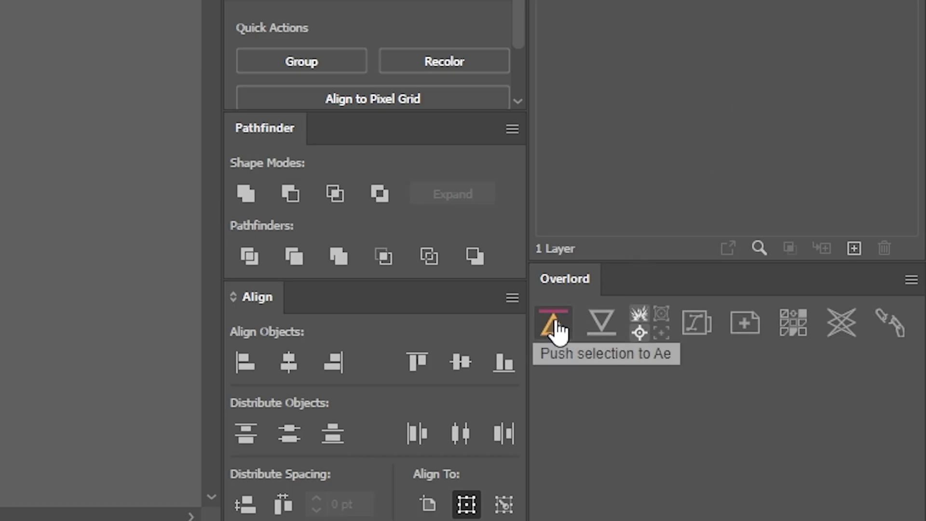
click(555, 331)
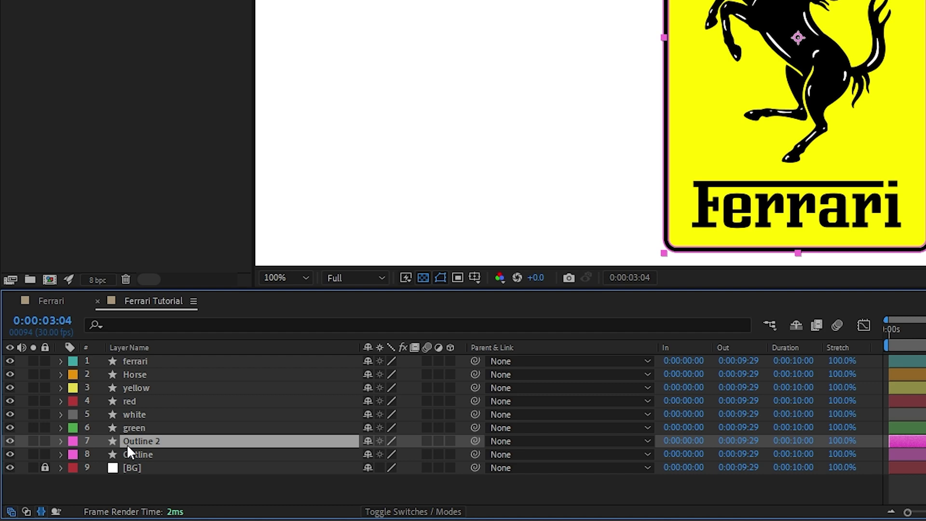
Rename Outline 2 to 'Base', solo it and expand its Contents down to the Outline group
key(Return)
text(Base)
key(Return)
click(33, 441)
click(60, 441)
click(76, 454)
click(89, 469)
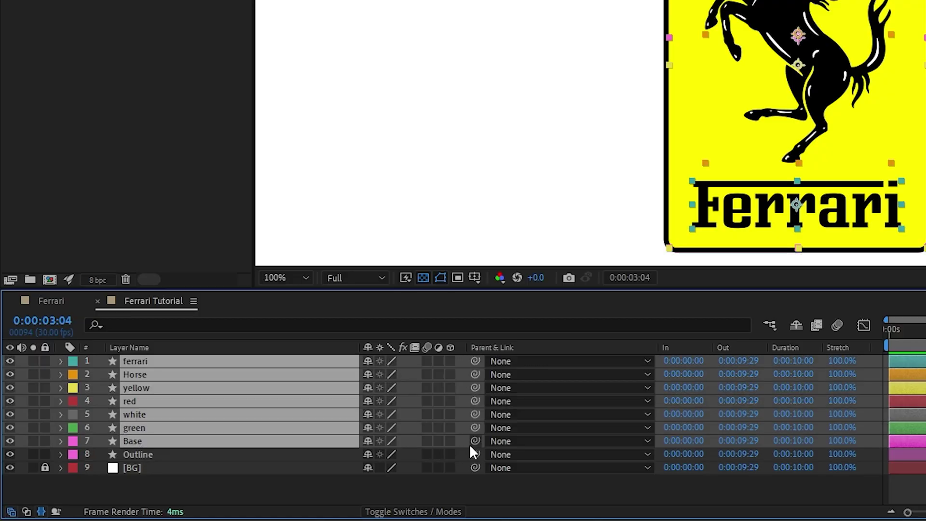
Keyframe Outline's Position with a slight overshoot at 0:00:03:00, starting below the frame at 0
click(346, 456)
key(p)
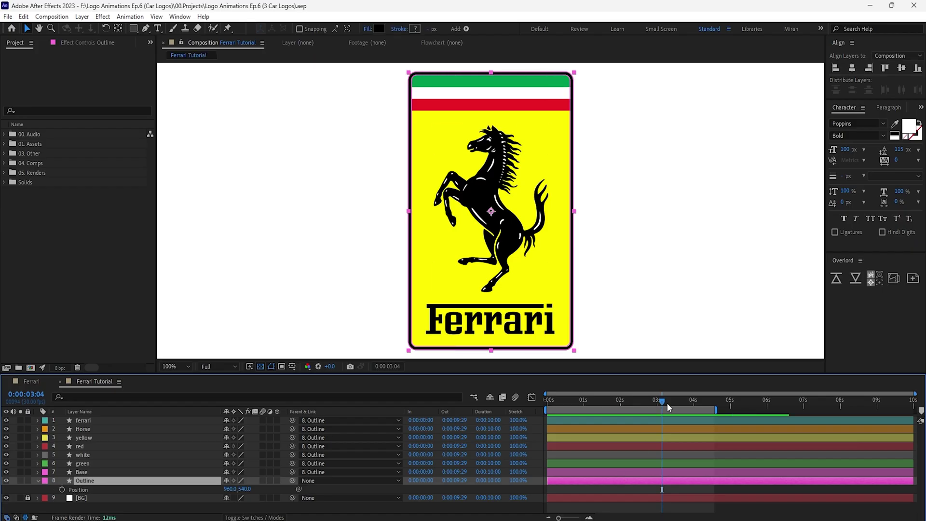
drag(660, 408, 656, 408)
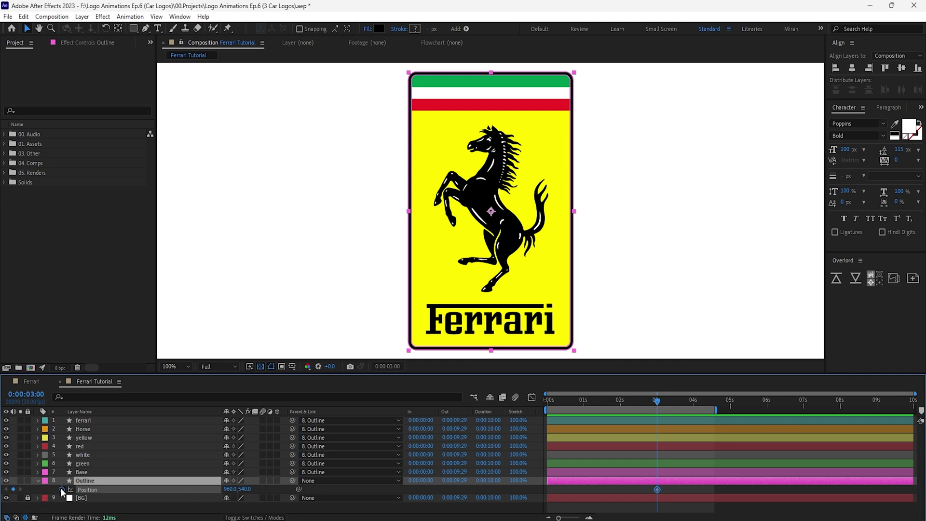
key(comma)
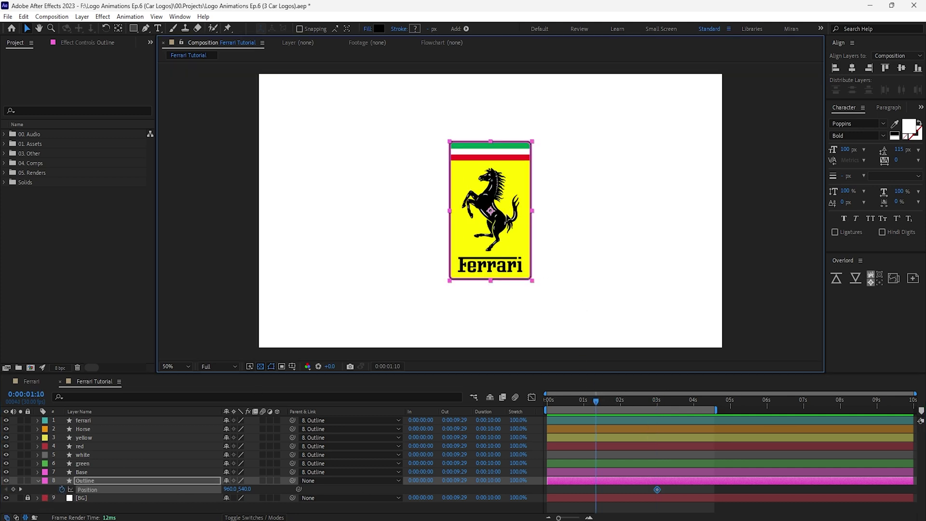
drag(490, 227, 491, 215)
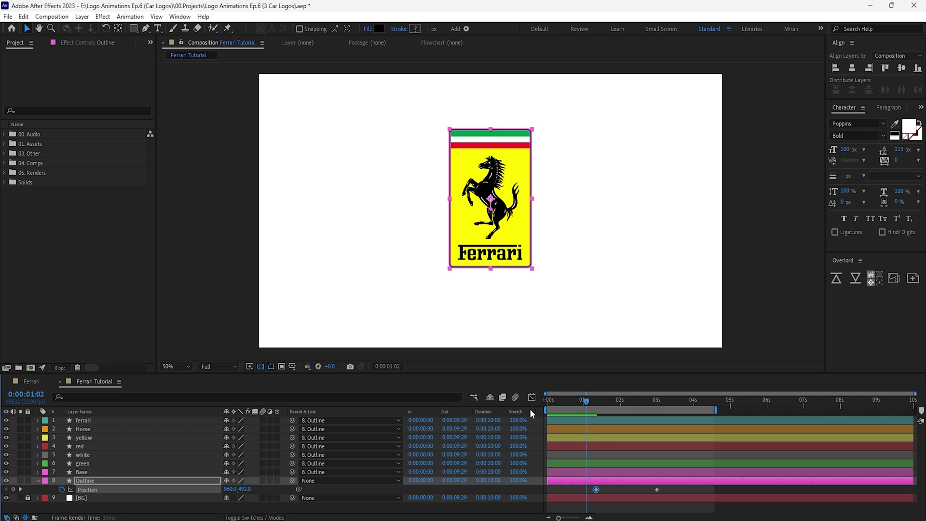
key(comma)
key(Home)
drag(504, 215, 502, 302)
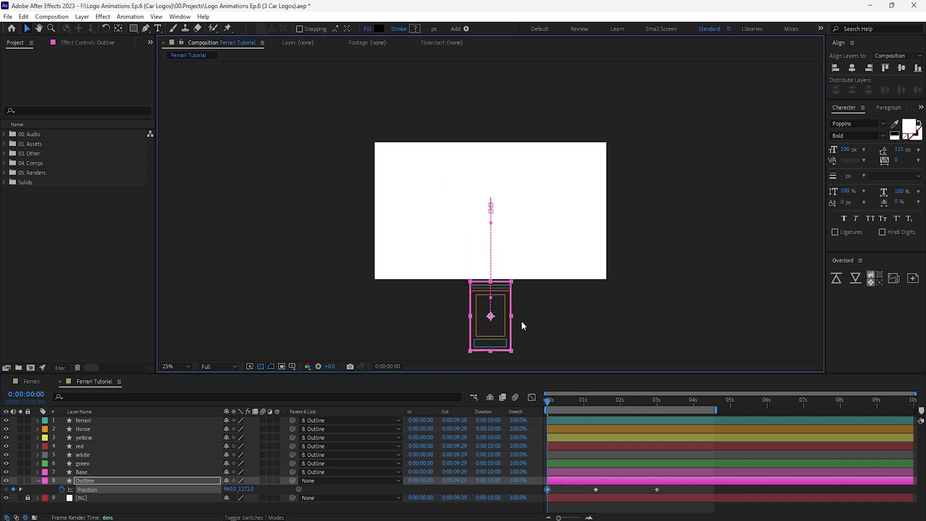
Separate Outline's Position into X and Y and preview the rise
right_click(110, 489)
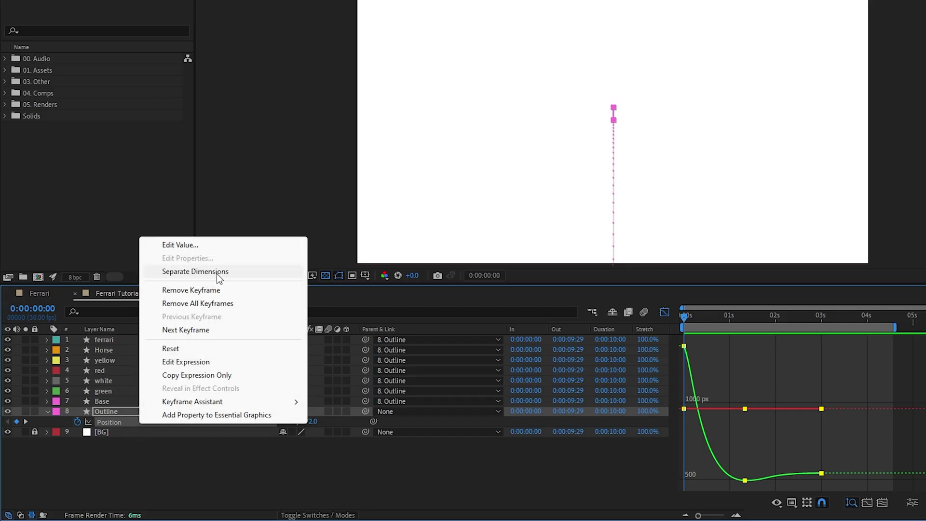
click(219, 274)
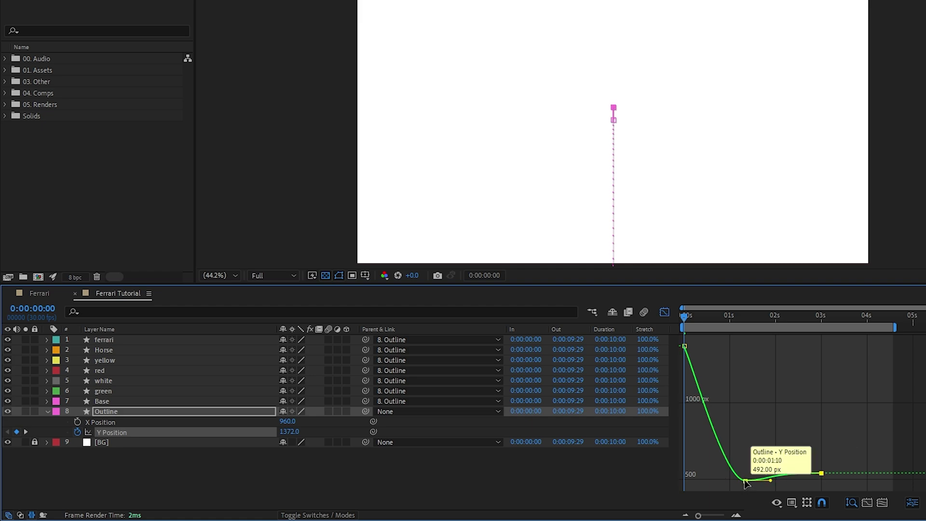
key(space)
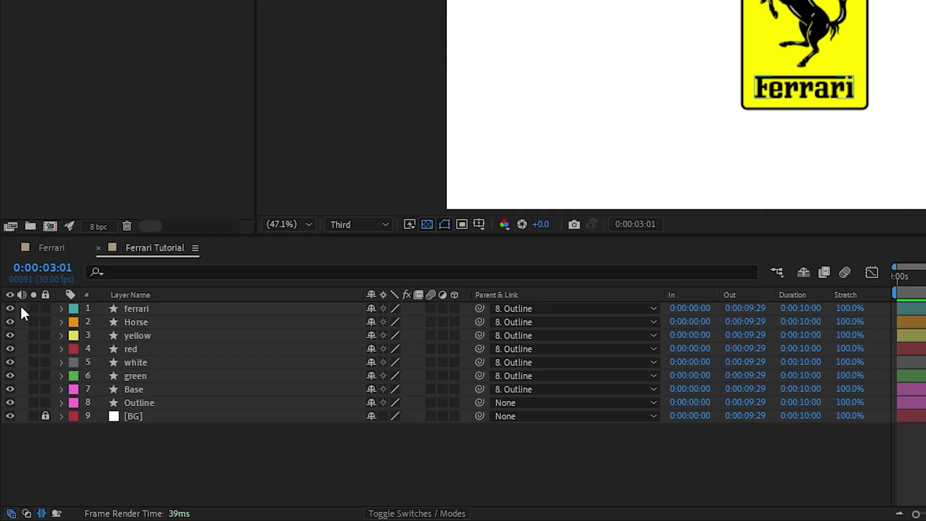
Hide the ferrari lettering, then select Base and Outline for a property search
click(11, 308)
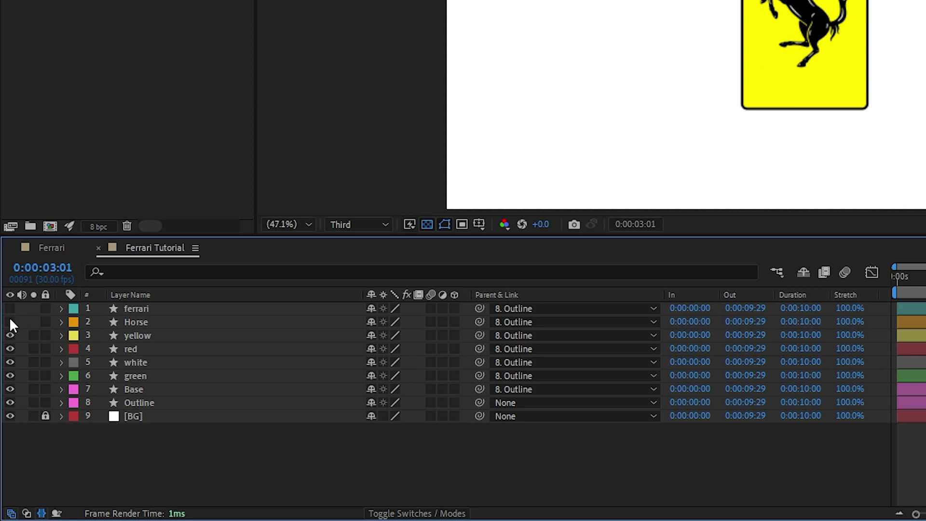
click(149, 390)
shift+click(144, 402)
click(211, 268)
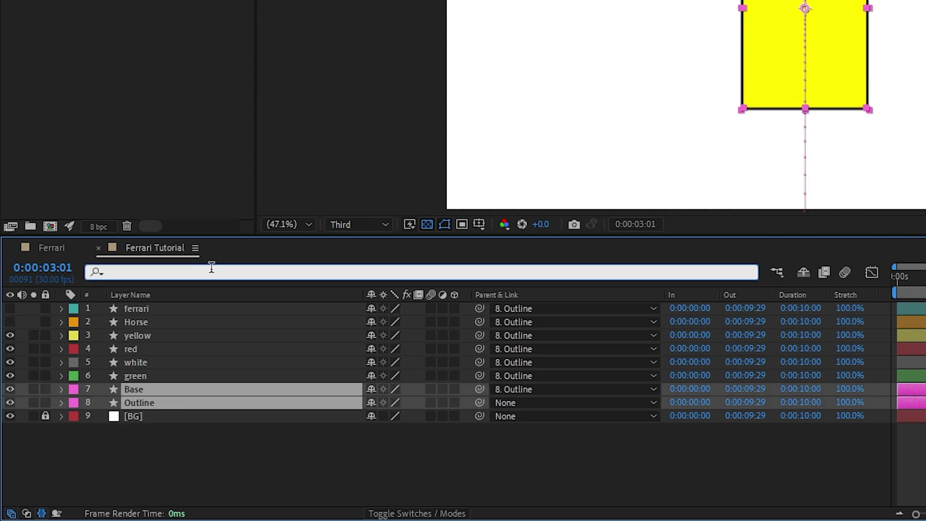
Search for 'path' and add a Path keyframe to Base near the start
text(path)
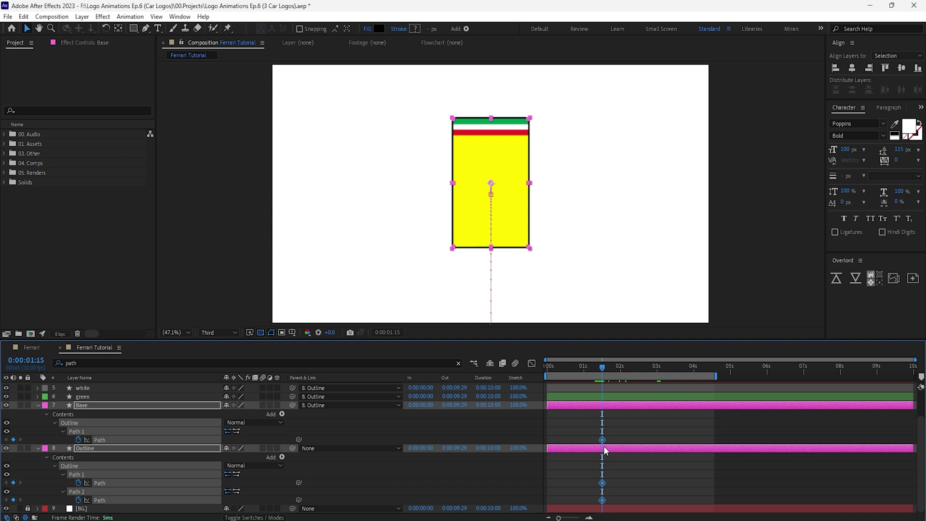
drag(603, 368, 565, 381)
click(172, 431)
scroll(594, 282, down, 2)
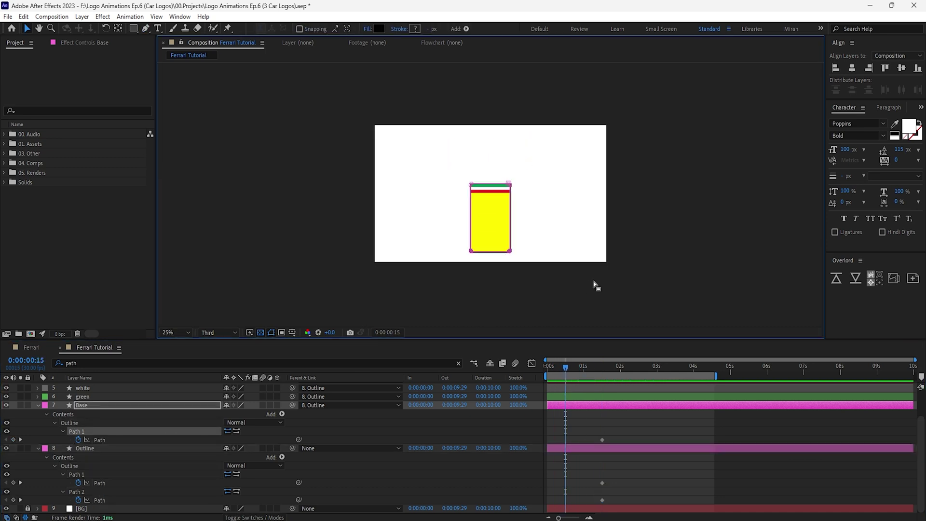
key(ctrl+v)
Give the Outline layer's path keyframes a 75% incoming influence in Keyframe Velocity
click(153, 449)
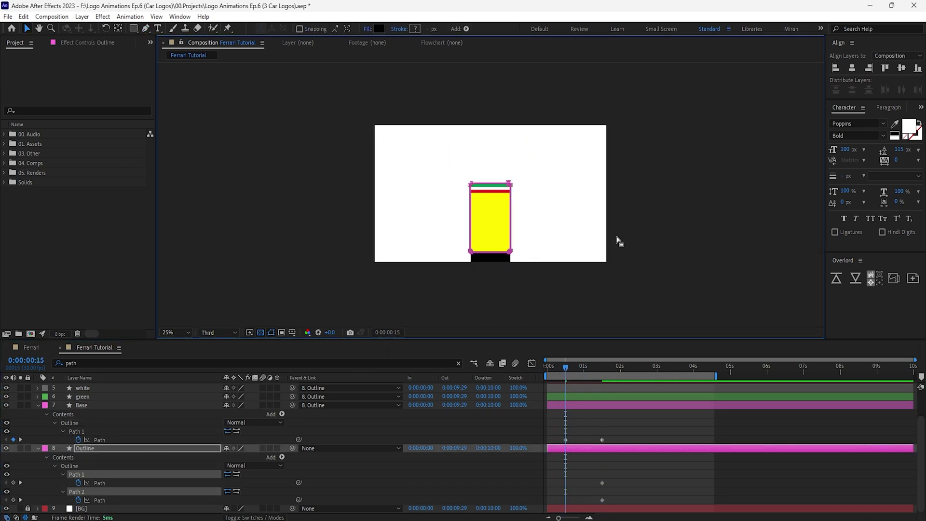
drag(589, 428, 609, 505)
key(ctrl+shift+k)
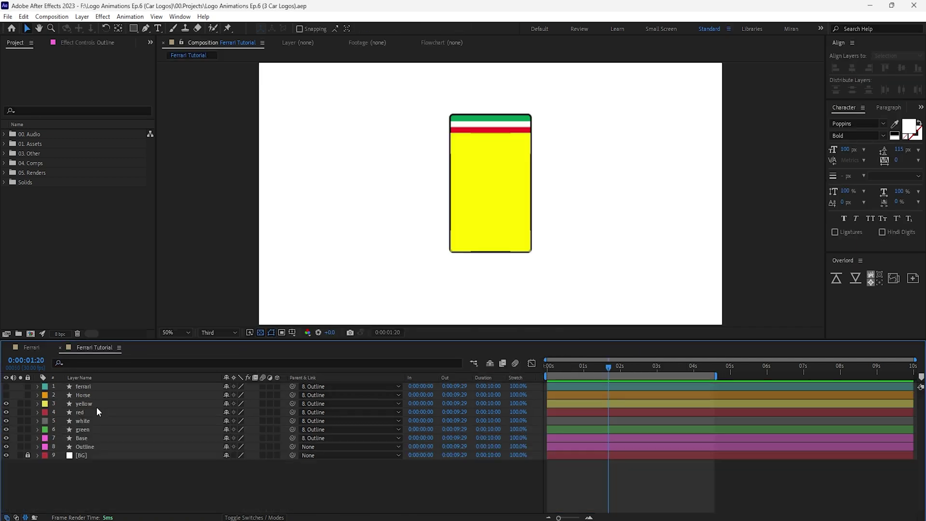
Select the stripe layers from red down to green
click(98, 411)
scroll(483, 218, down, 4)
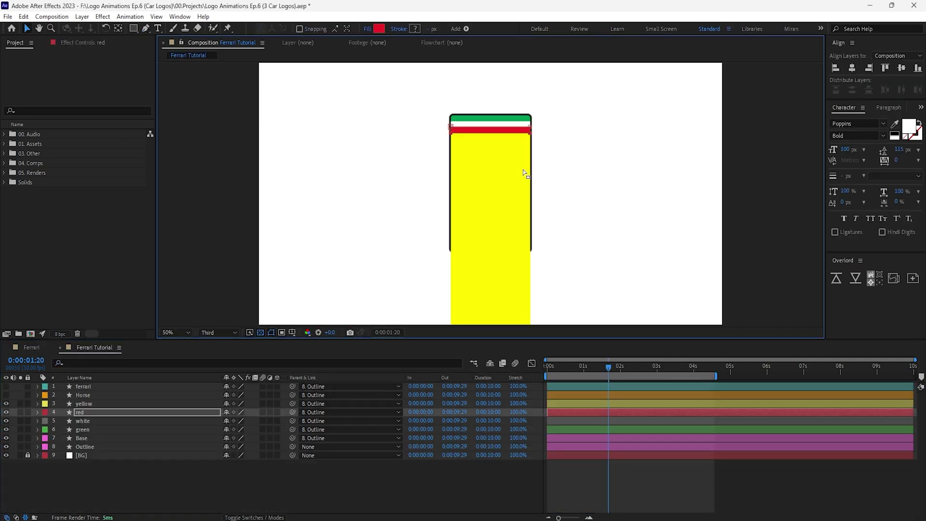
scroll(382, 215, up, 3)
scroll(539, 276, down, 1)
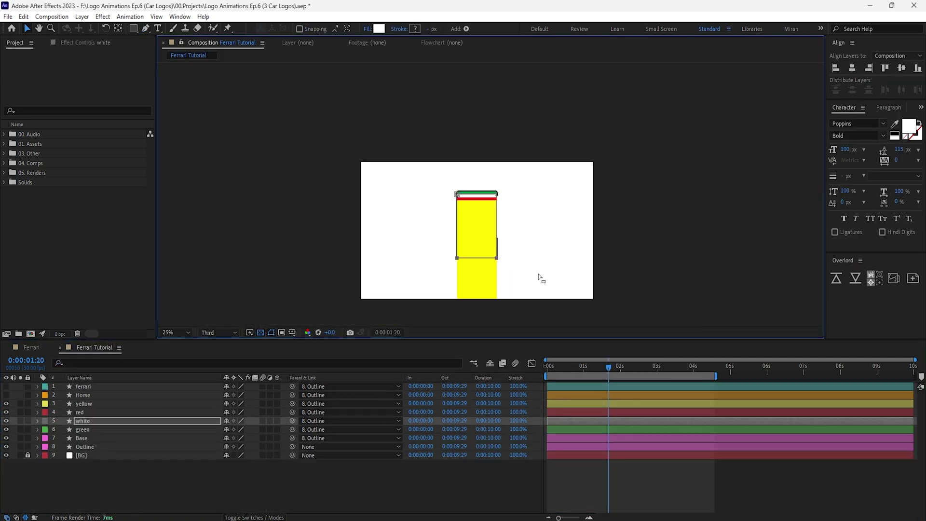
click(477, 193)
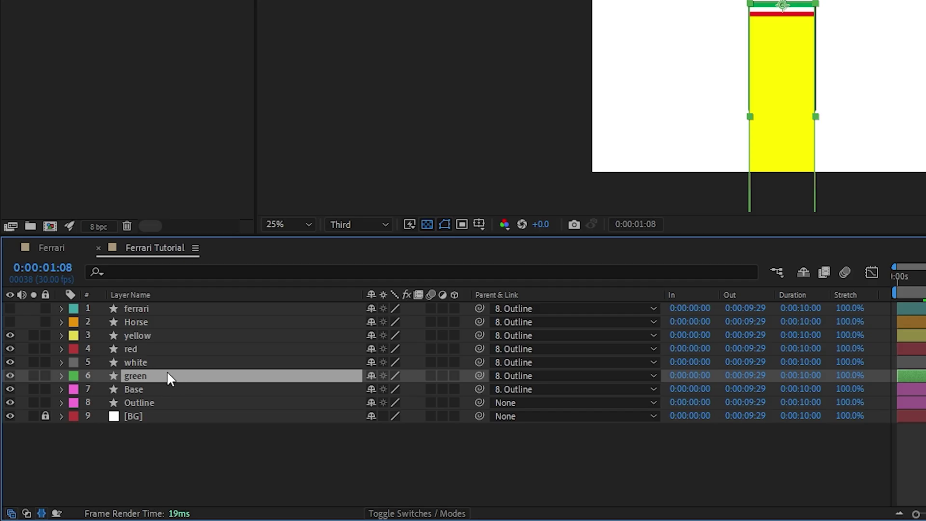
Set Base as the track matte for the yellow, red, white and green stripes
shift+click(276, 405)
key(F4)
drag(268, 403, 132, 437)
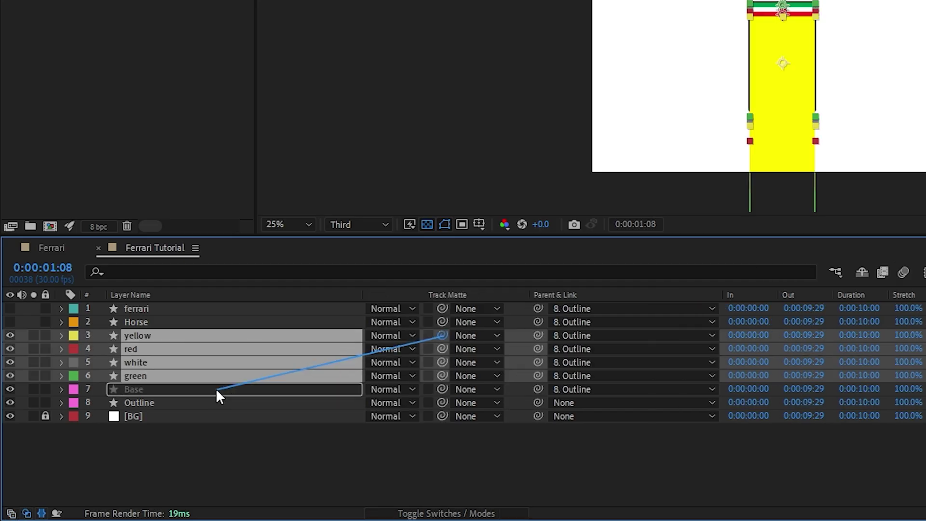
drag(216, 389, 216, 388)
click(128, 391)
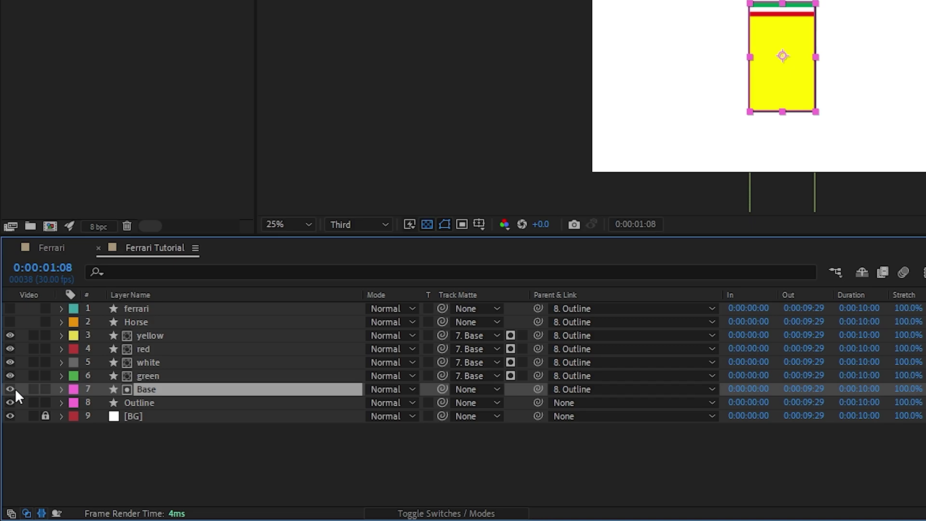
click(309, 444)
Key the stripes' Position at 1 second, sliding up from below starting at 20 frames
drag(585, 377, 616, 367)
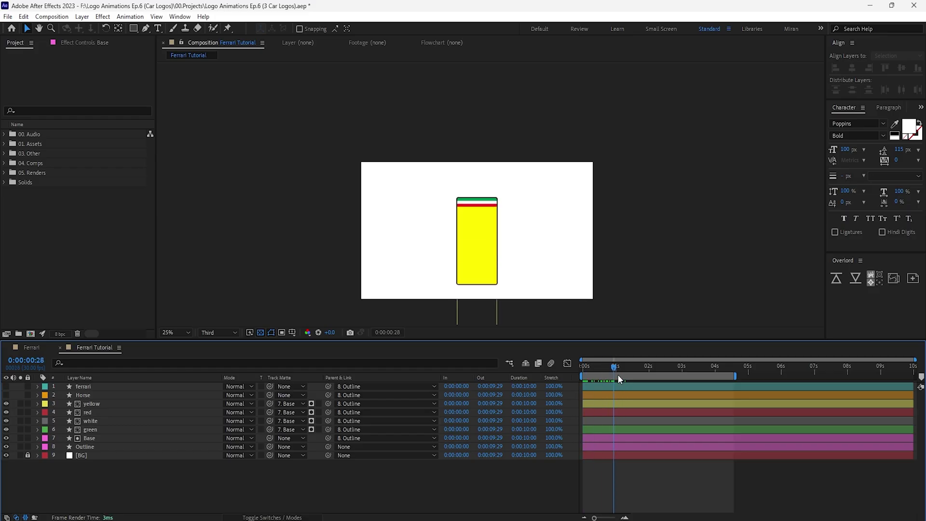
click(91, 403)
shift+click(90, 430)
key(p)
click(14, 412)
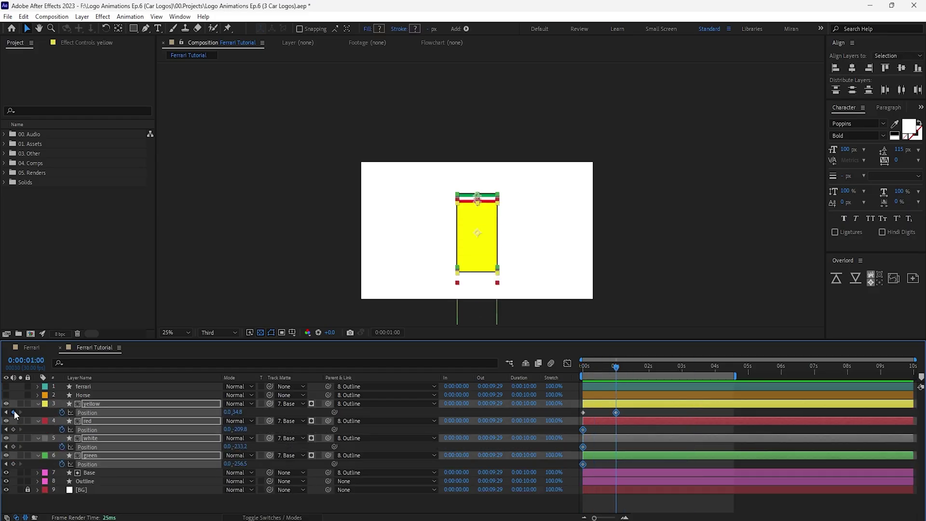
drag(583, 416, 601, 418)
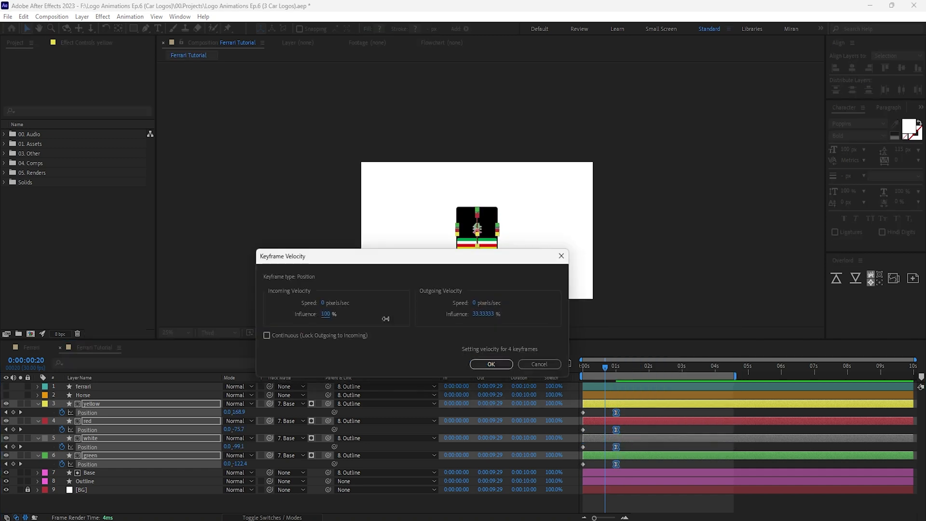
Delay the red and yellow stripes' start times and preview the staggered slide-in
ctrl+click(610, 438)
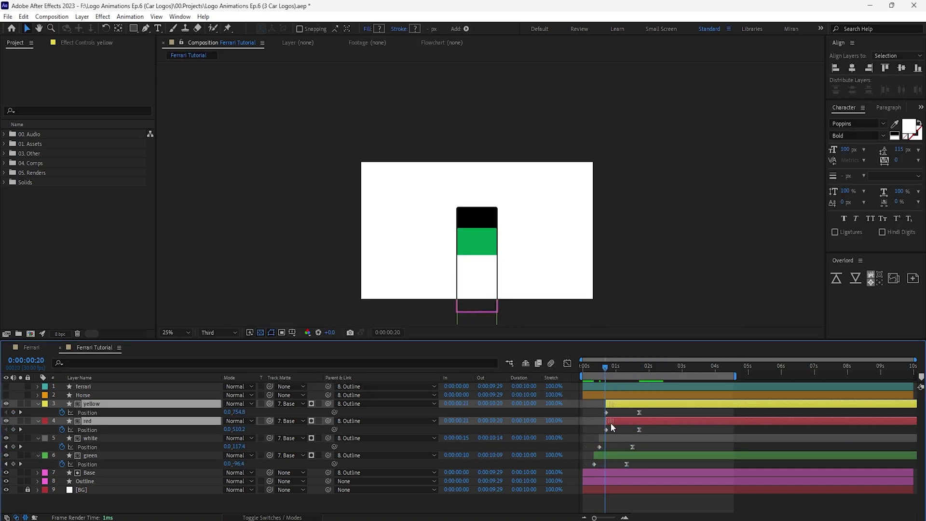
drag(611, 423, 627, 407)
ctrl+click(615, 421)
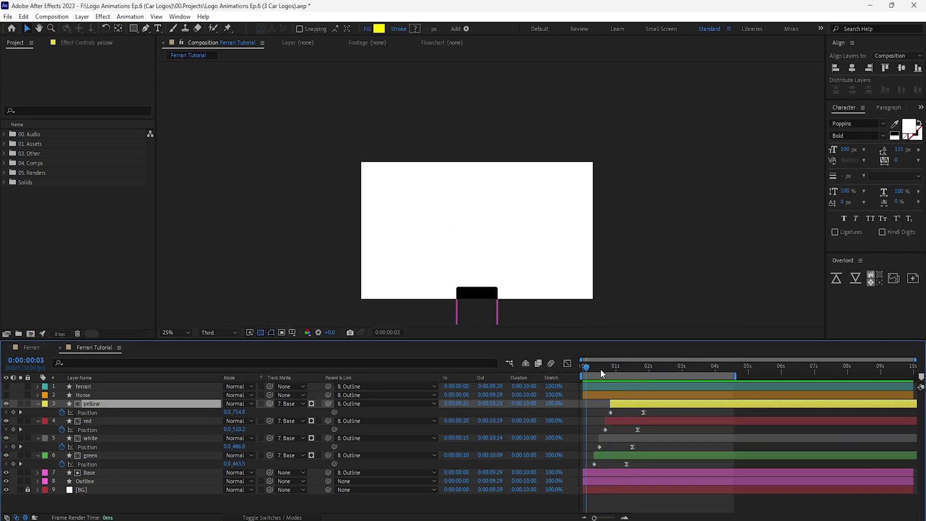
mouse_move(601, 372)
mouse_down()
mouse_move(612, 367)
mouse_move(601, 372)
mouse_up()
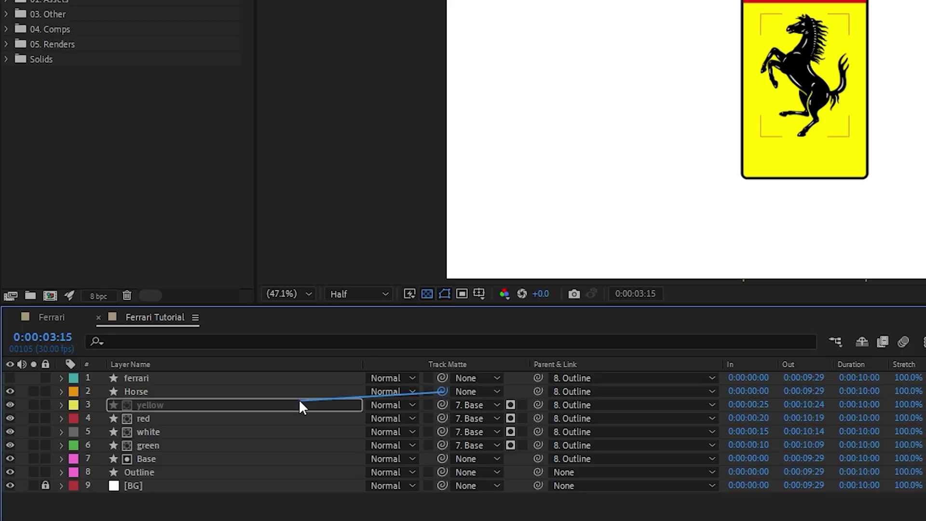
Set the yellow stripe as the Horse layer's track matte and make yellow visible again
click(271, 410)
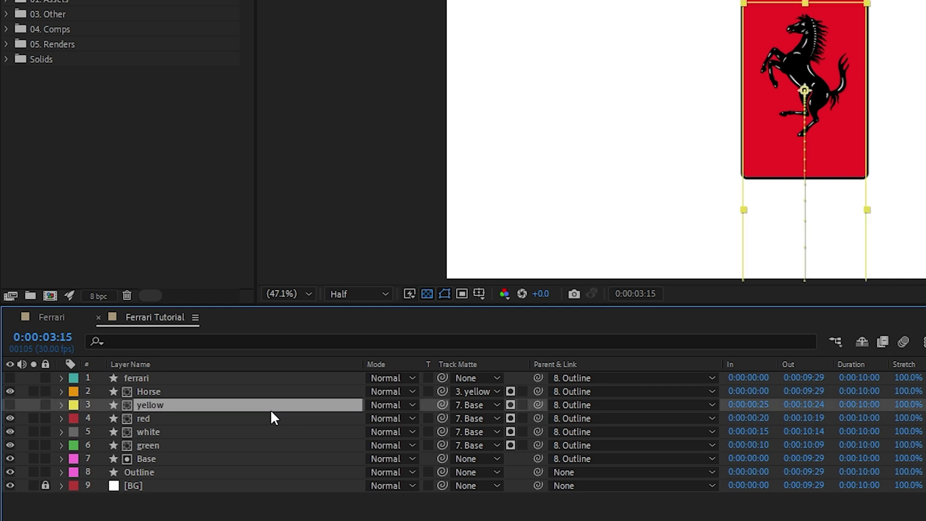
click(9, 405)
Move the horse's pivot to its hind legs and keyframe Rotation swinging up from -40°
drag(615, 390, 698, 383)
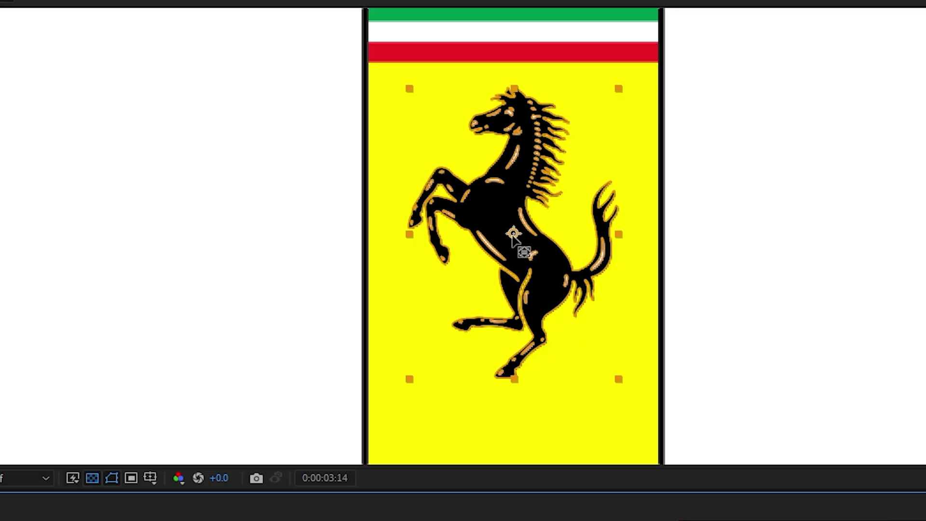
drag(514, 235, 511, 342)
key(alt+shift+r)
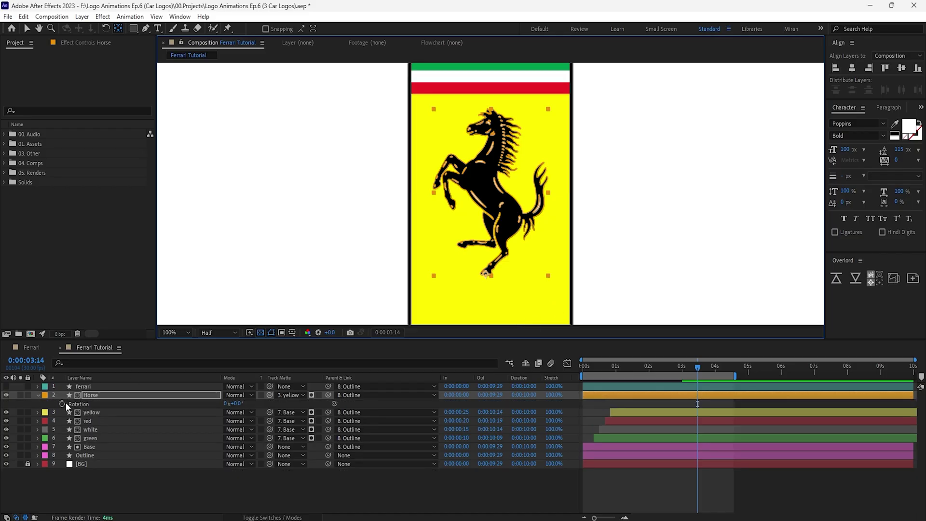
drag(698, 367, 725, 368)
drag(234, 403, 215, 404)
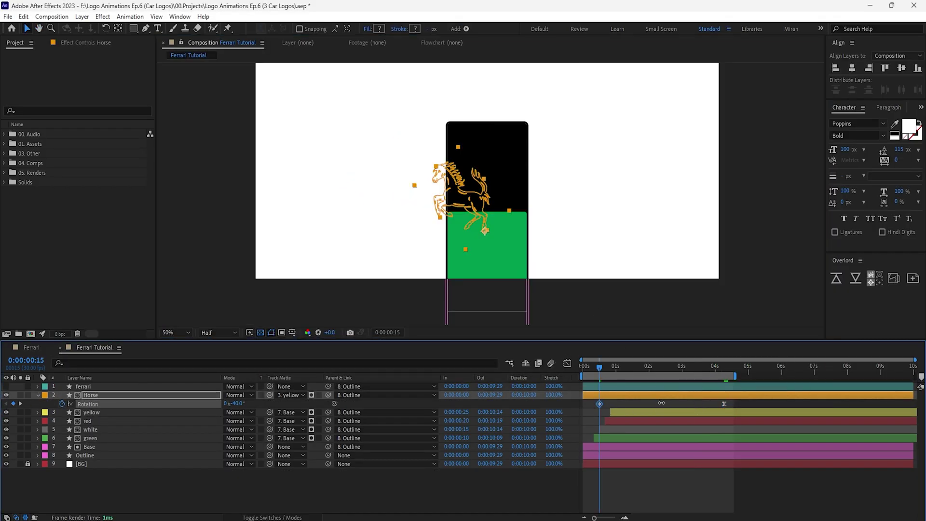
key(space)
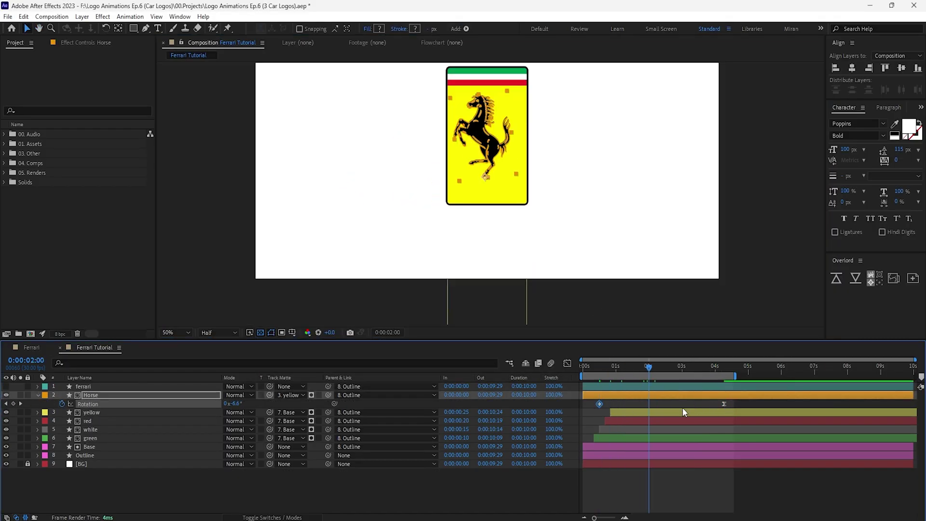
key(space)
Show the horse's Position and apply Easy Ease to its keyframes
key(shift+p)
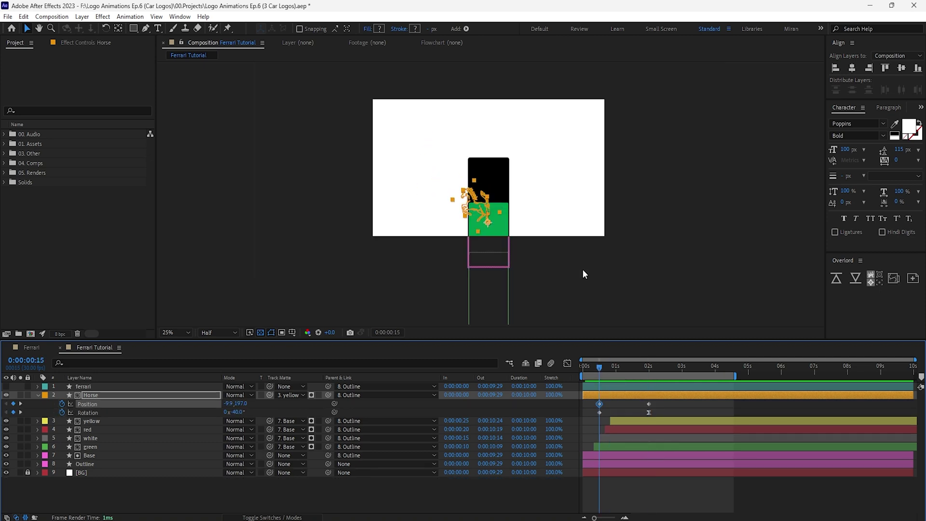
right_click(649, 404)
click(645, 408)
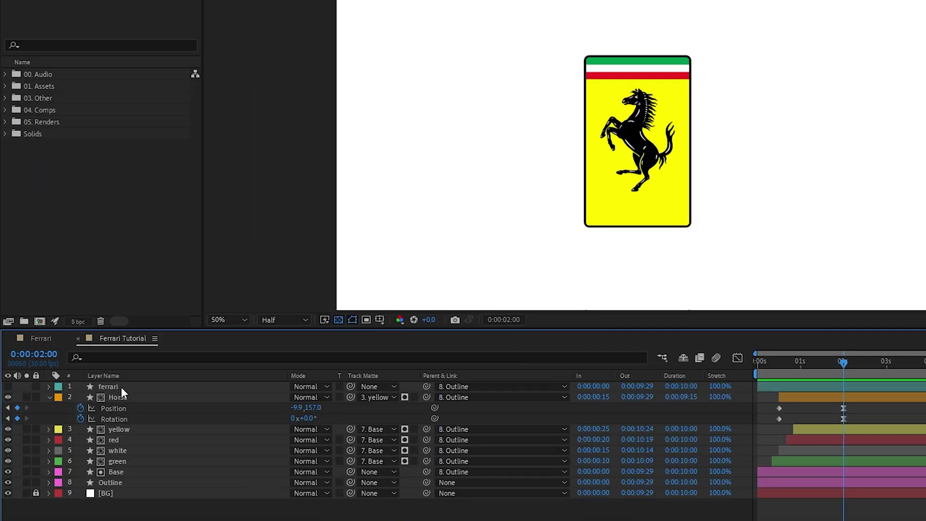
Show the ferrari wordmark's Position and set Base as its track matte
click(83, 387)
key(p)
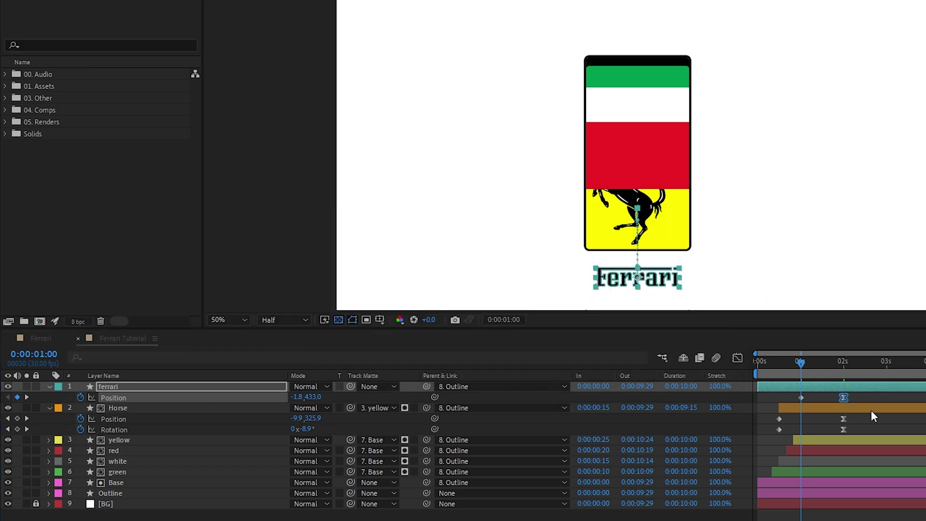
drag(351, 386, 187, 484)
drag(186, 484, 187, 484)
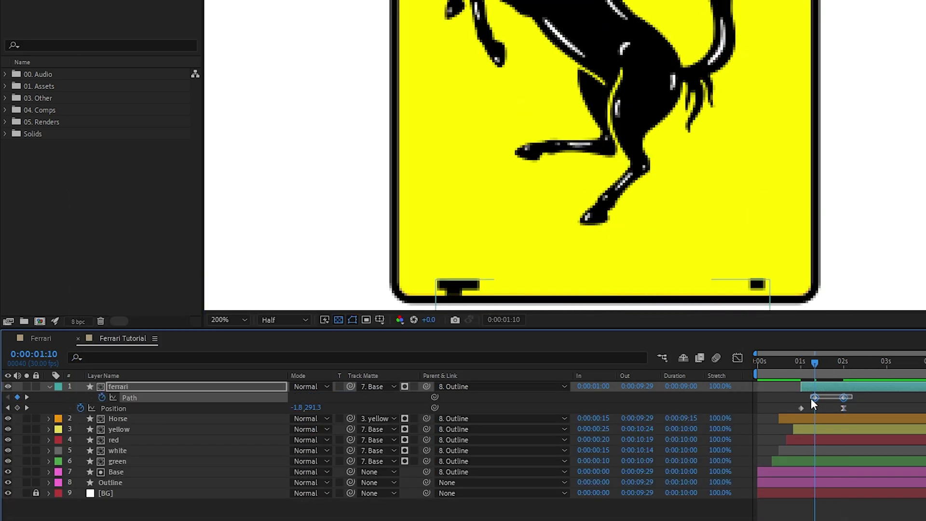
Set incoming influence on the letter path keyframes and add an Opacity keyframe to the i dot
key(ctrl+shift+k)
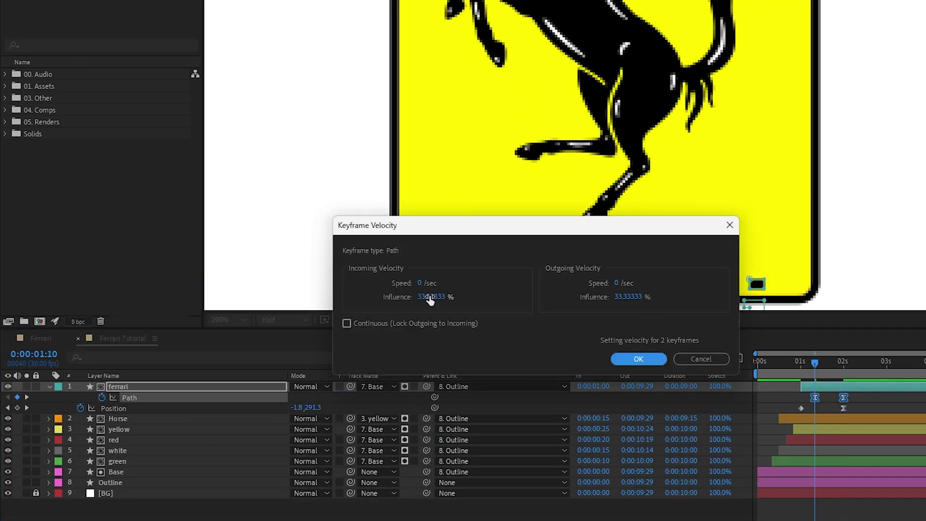
click(637, 358)
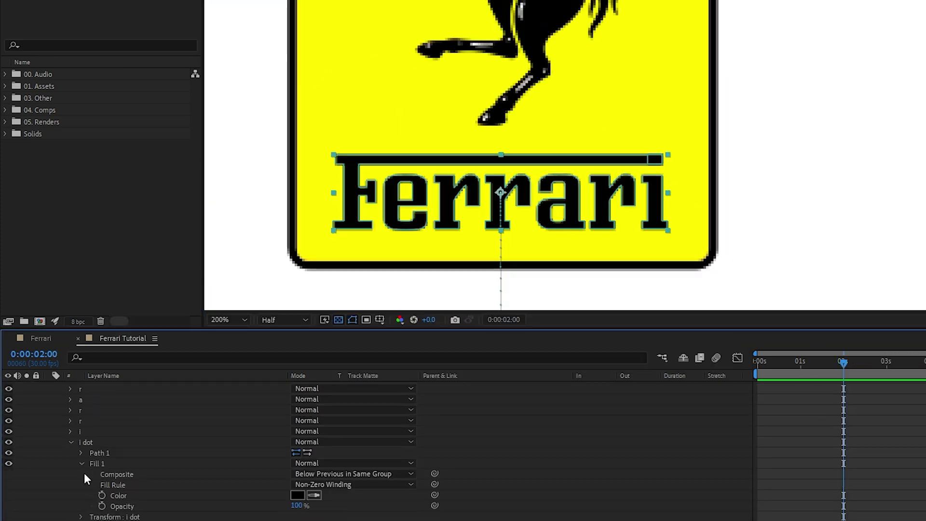
click(102, 507)
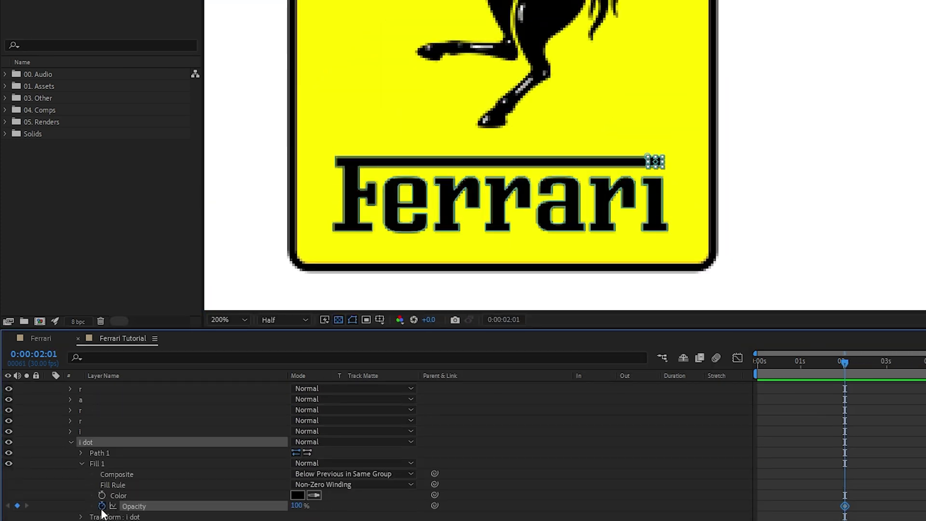
click(838, 463)
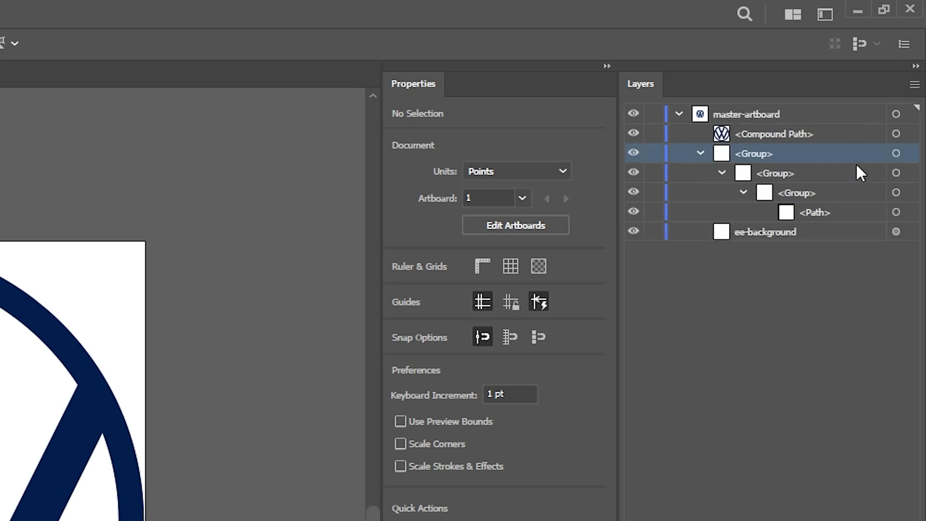
Delete the nested group and the ee-background layer from the Layers panel
click(700, 153)
key(Delete)
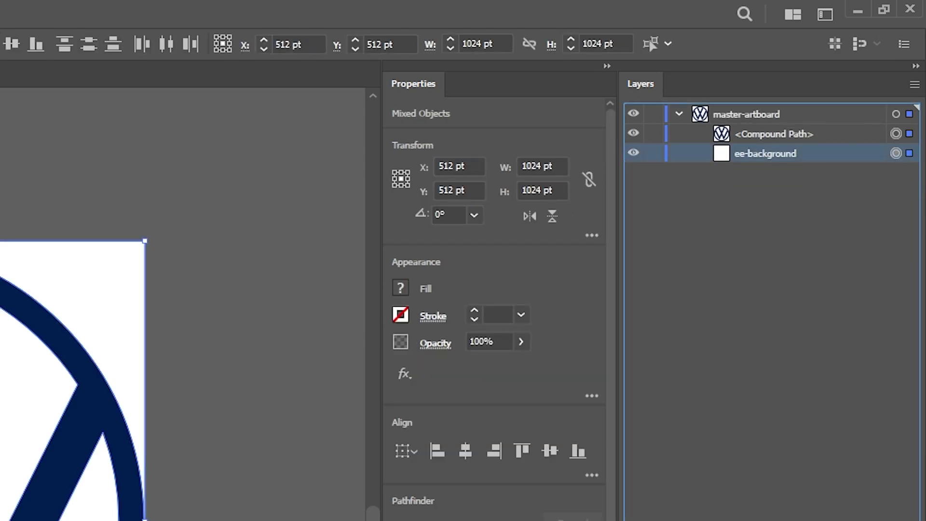
click(778, 152)
key(Delete)
Rename the compound path Volkswagen, paste a duplicate in front, and name the copy Circle
double_click(774, 137)
text(Volkswagen)
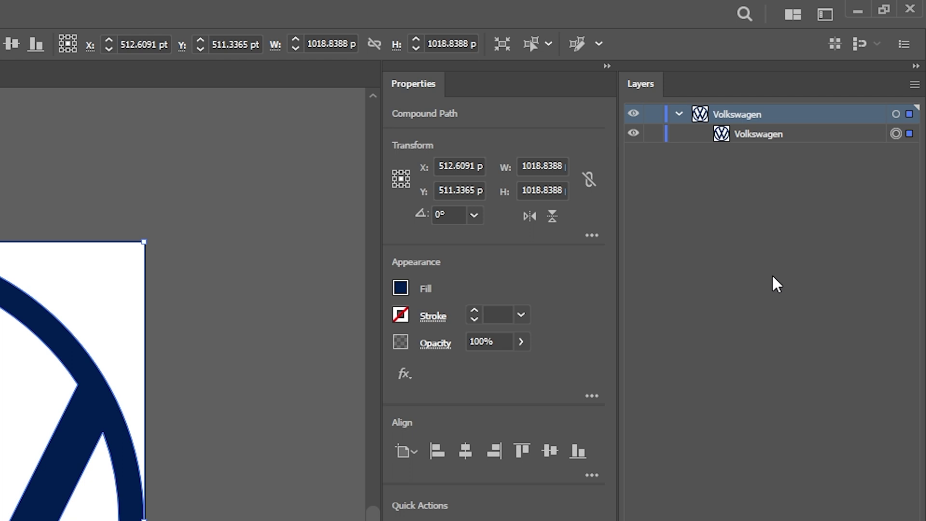
key(ctrl+c)
key(ctrl+f)
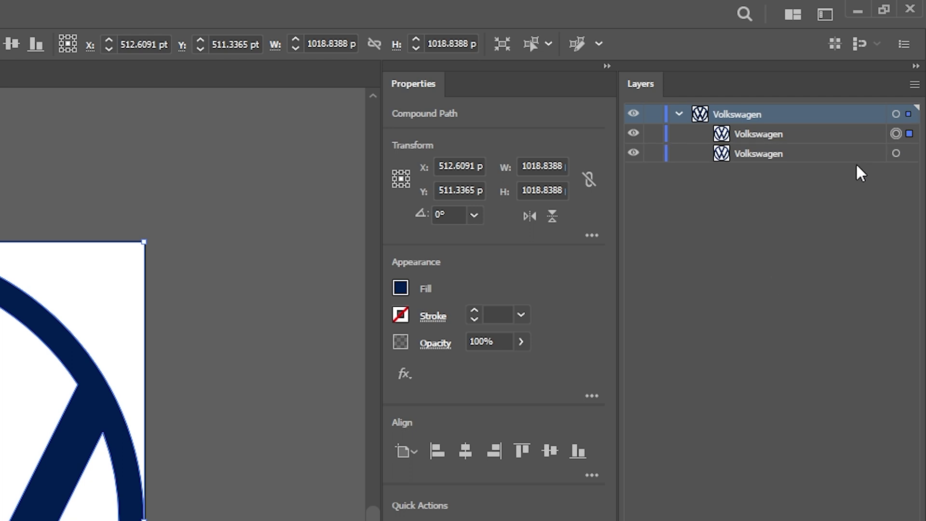
double_click(778, 133)
text(Circle)
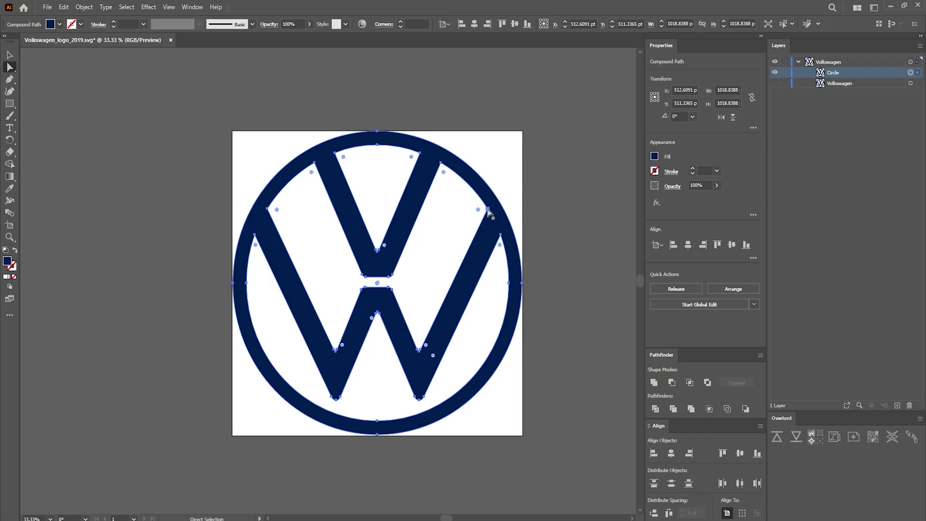
Delete the inner subpaths of the VW shape, leaving a solid disc
click(91, 388)
key(Delete)
click(1, 282)
key(Delete)
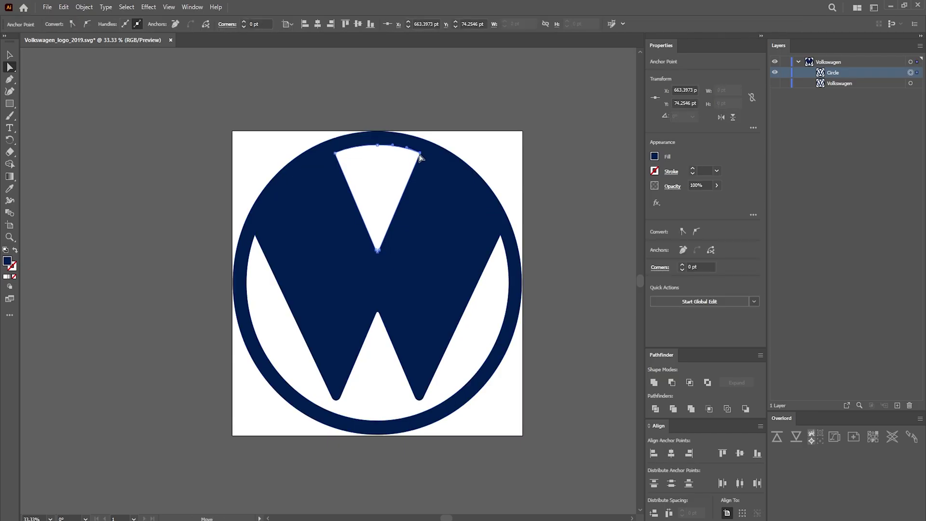
key(Delete)
key(Delete)
Set the upper Circle copy's opacity to 50%
click(911, 73)
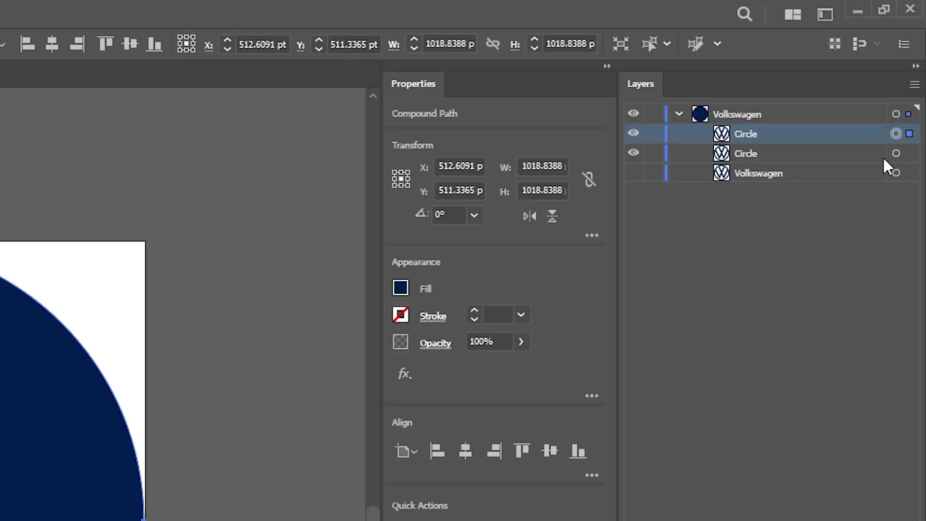
shift+click(896, 153)
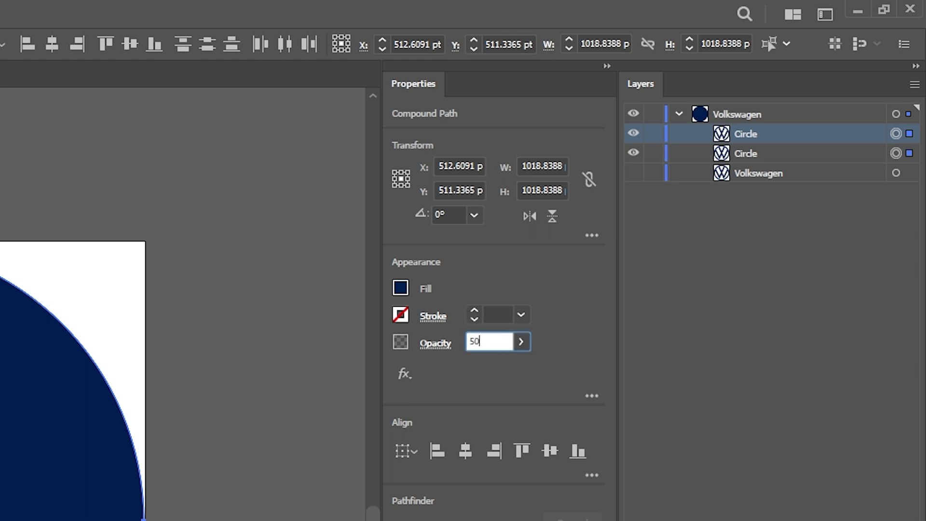
key(Return)
Show the Volkswagen layer and shrink the translucent circle to a 923.9171 pt disc inside the outer ring
click(633, 173)
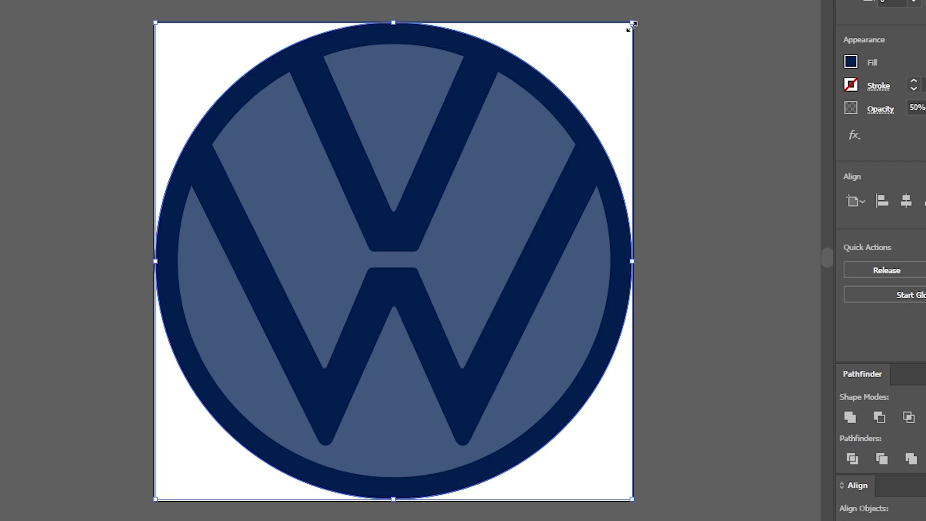
drag(142, 245, 127, 262)
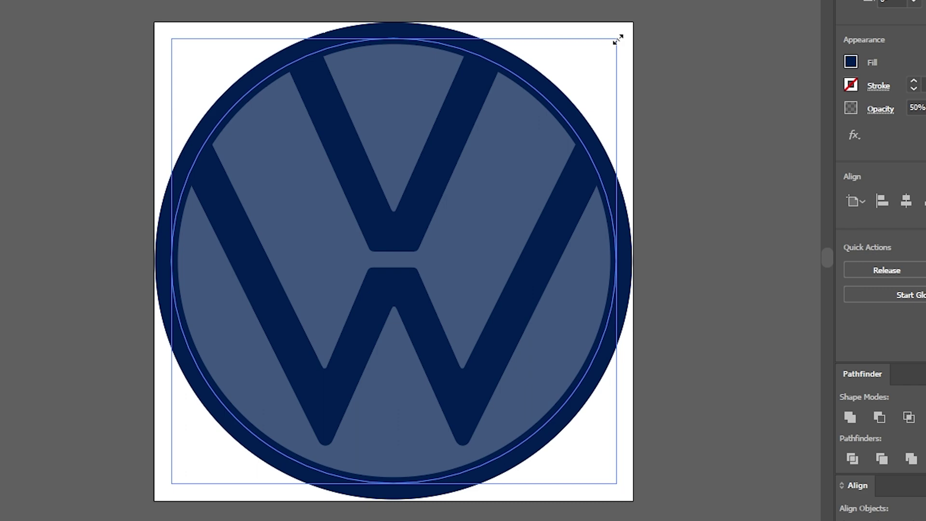
drag(618, 39, 617, 46)
key(z)
drag(606, 161, 651, 112)
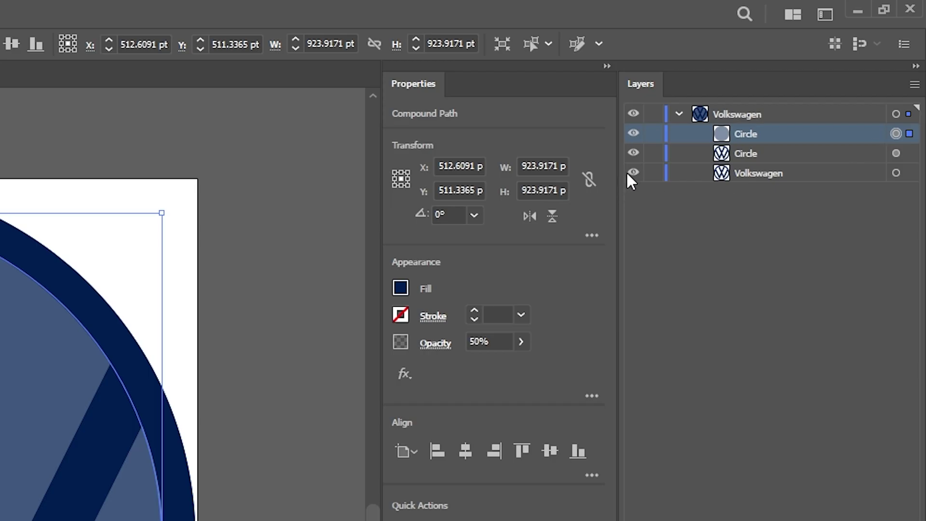
With Volkswagen hidden, set both circles to 100% opacity and subtract the smaller with Minus Front to form a navy ring
click(632, 173)
shift+click(897, 154)
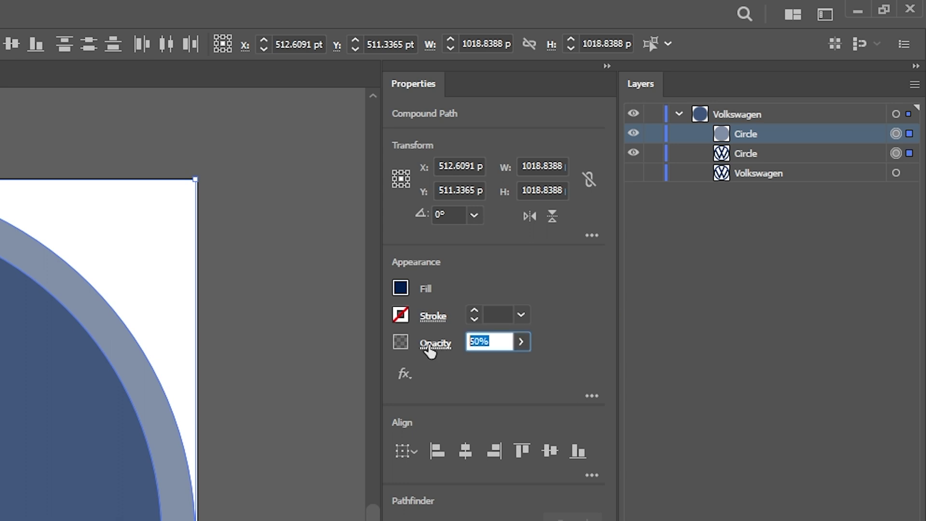
text(00)
key(Return)
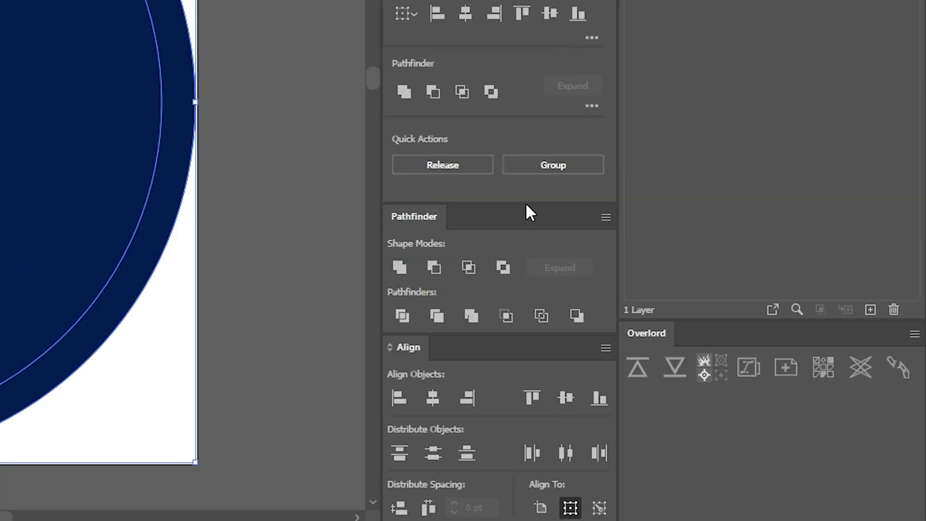
click(432, 268)
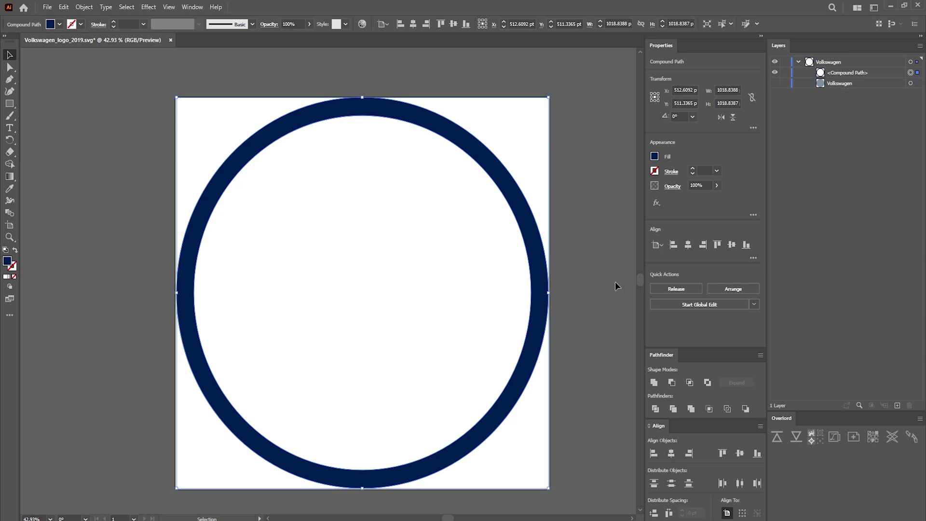
double_click(853, 71)
Name the ring layer Circle and undo the W back to its shape without the circle
text(cle)
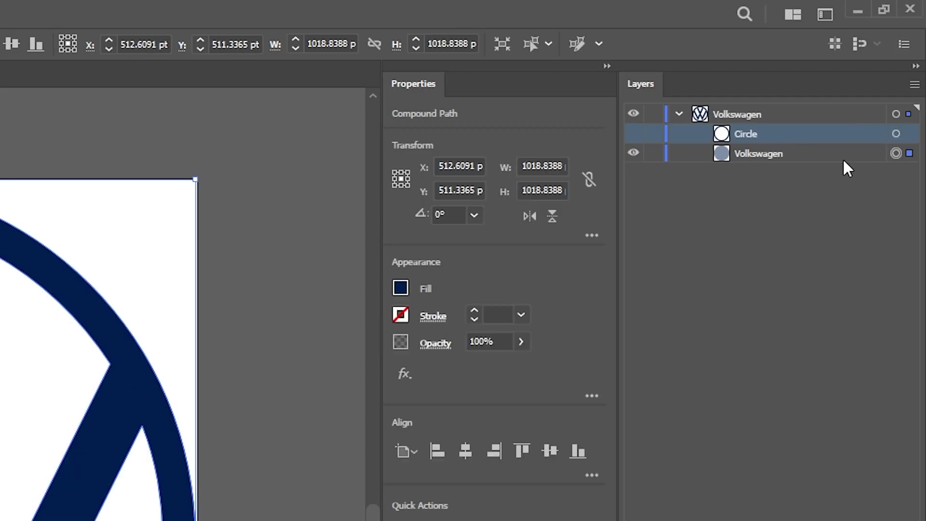
double_click(772, 133)
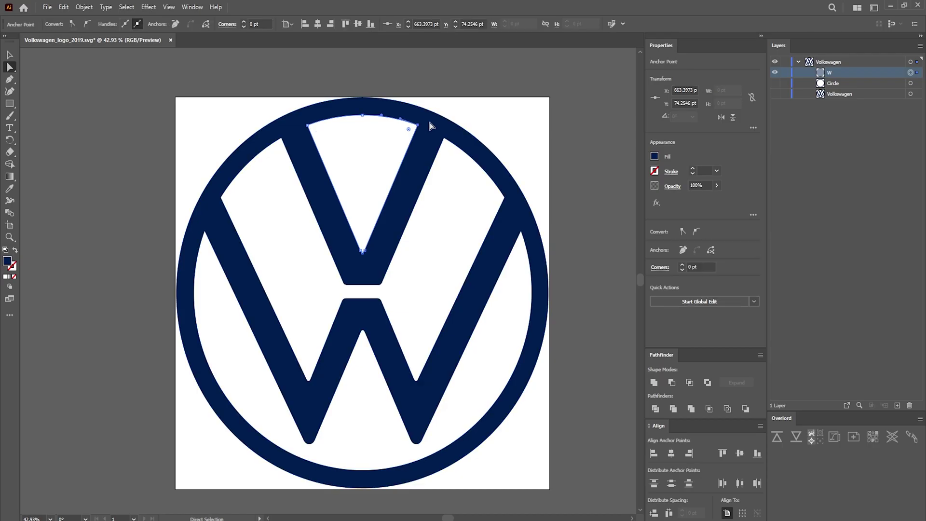
key(ctrl+z)
key(ctrl+z)
key(ctrl+z)
key(ctrl+z)
key(ctrl+z)
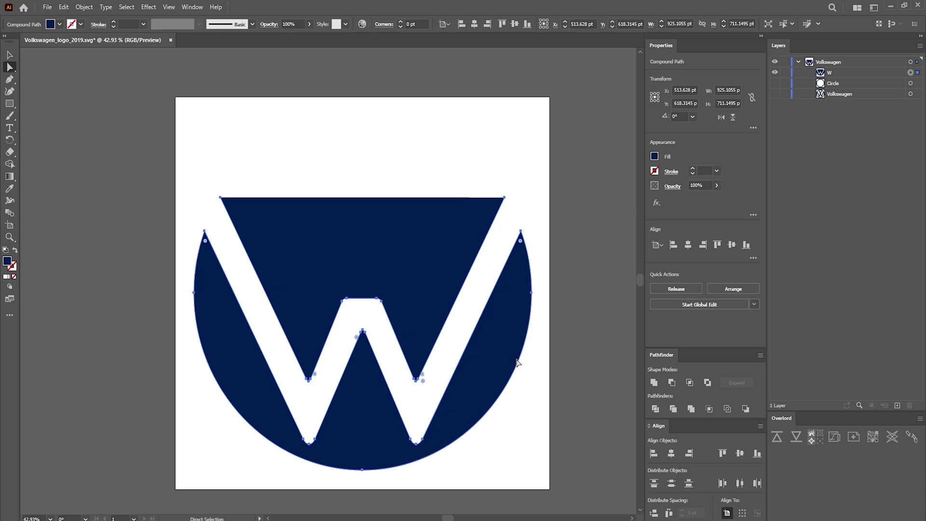
key(ctrl+z)
key(ctrl+z)
Scribble away the W's top bar with the Shaper tool and fit the logo in view
click(10, 91)
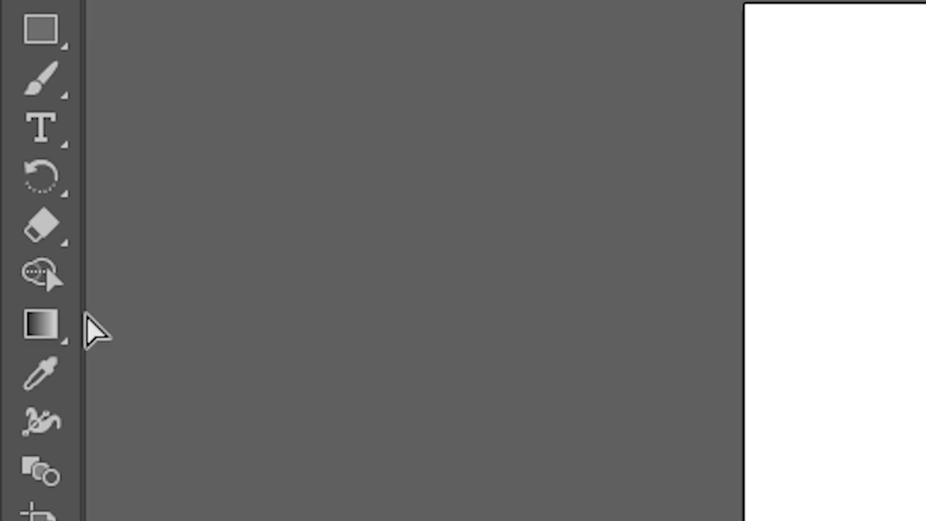
click(41, 277)
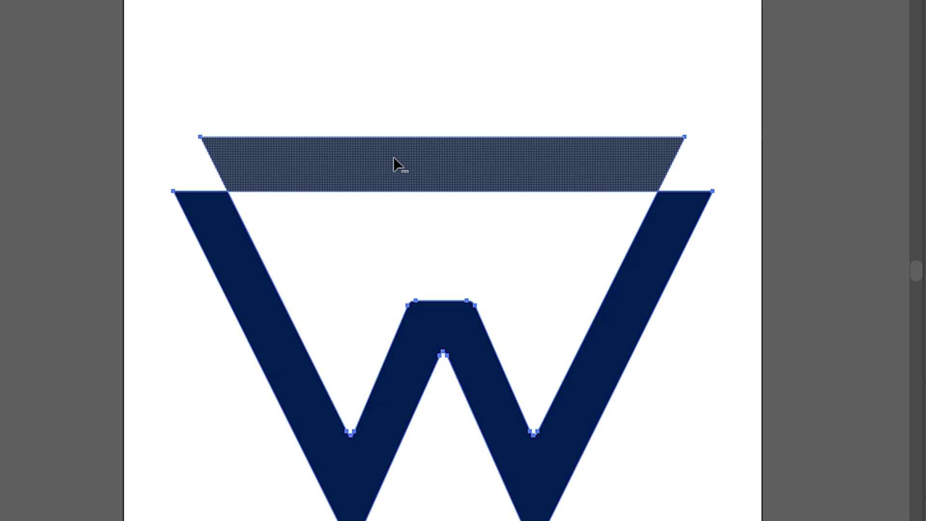
key(Delete)
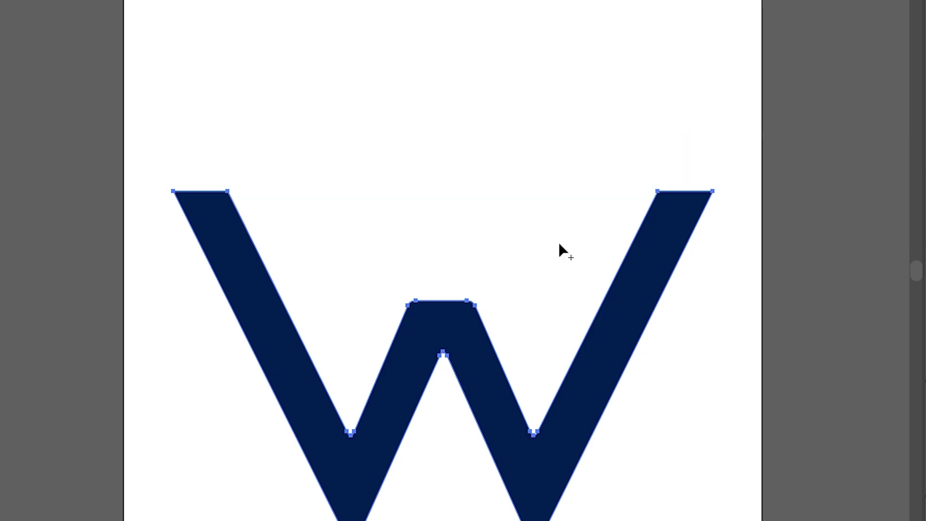
key(a)
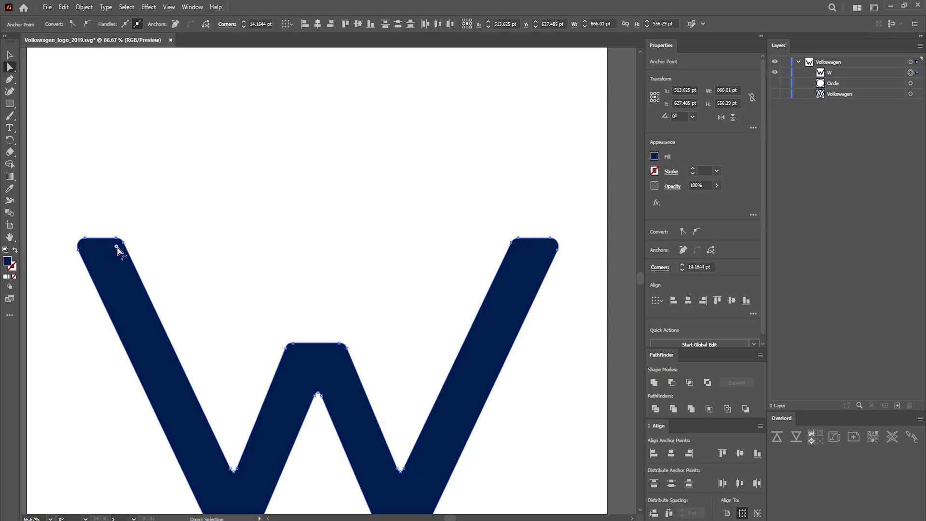
key(ctrl+0)
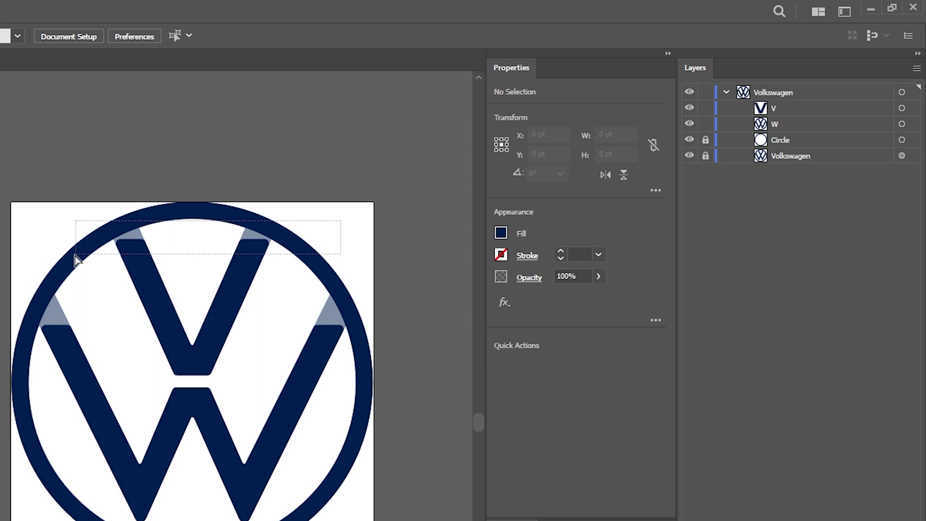
Drag the V and W arm-top anchors straight up past the outer ring, then select both shapes
drag(76, 255, 76, 256)
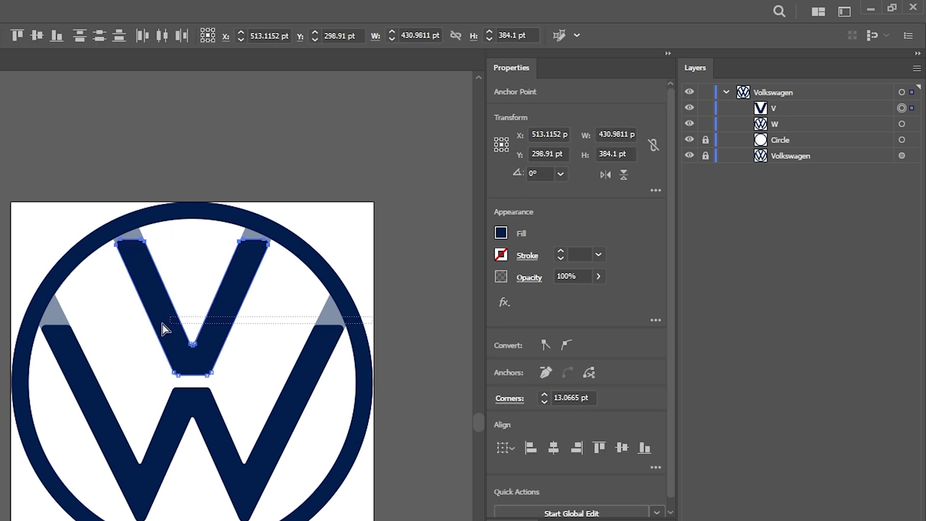
drag(1, 339, 1, 339)
drag(263, 247, 262, 180)
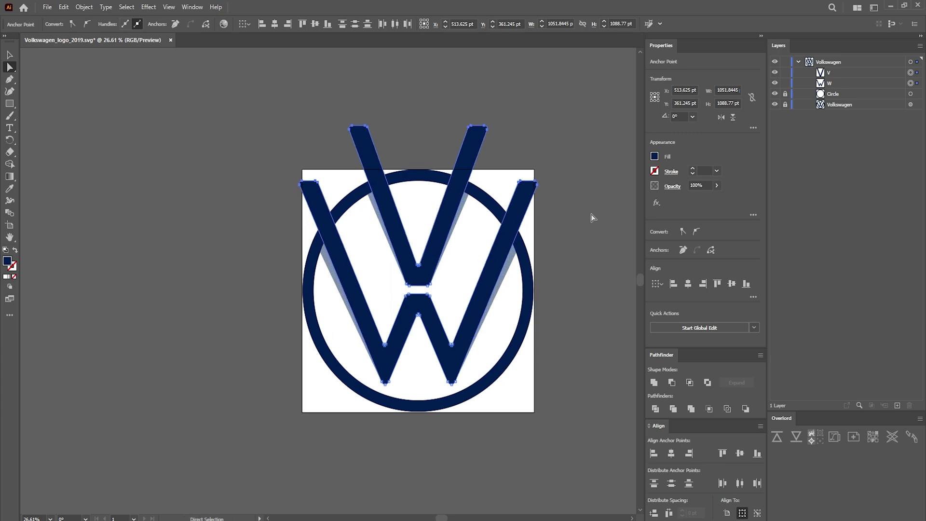
key(v)
click(436, 243)
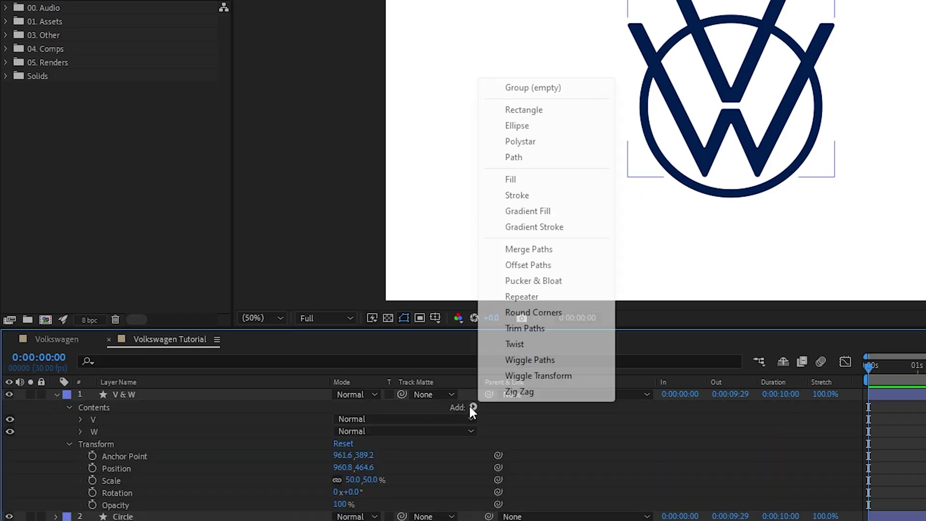
Add Repeater 1 to V & W, setting Position to 0, -450, then scrubbing Y to -1120
click(516, 294)
click(80, 444)
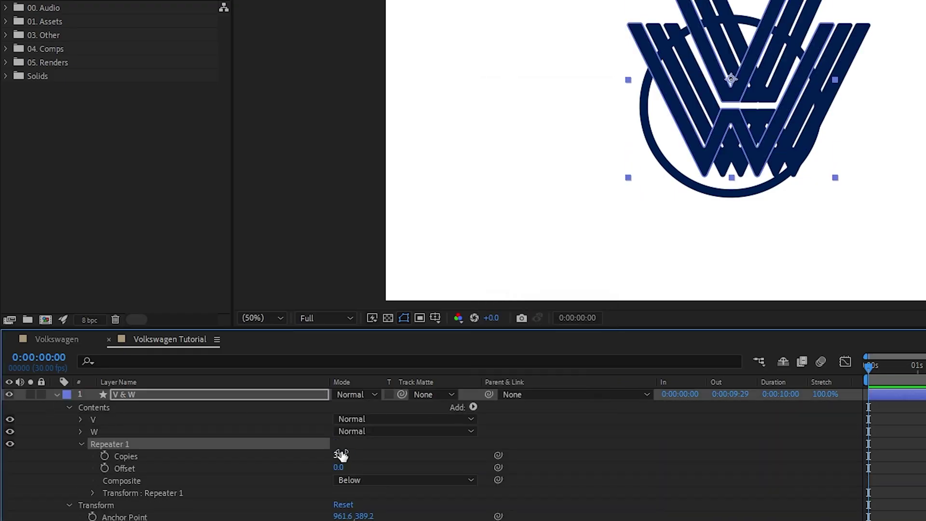
click(92, 493)
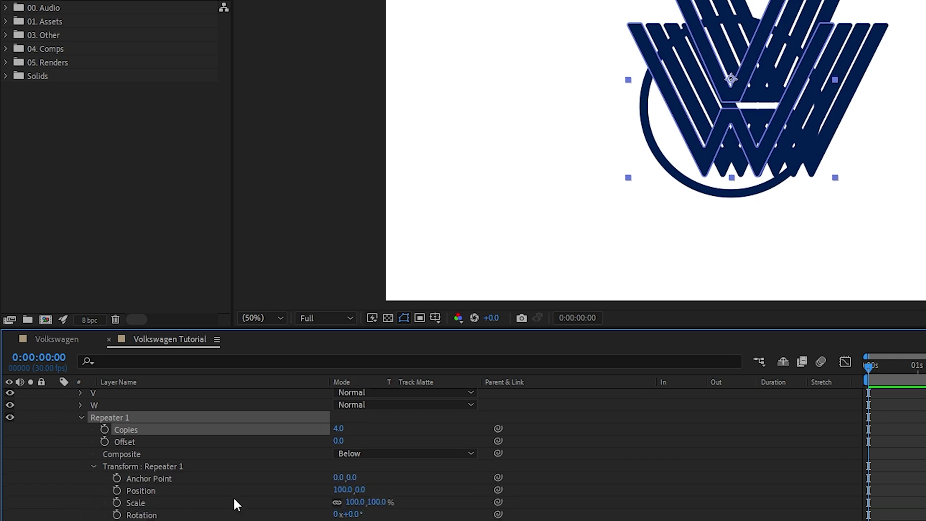
text(0)
key(Tab)
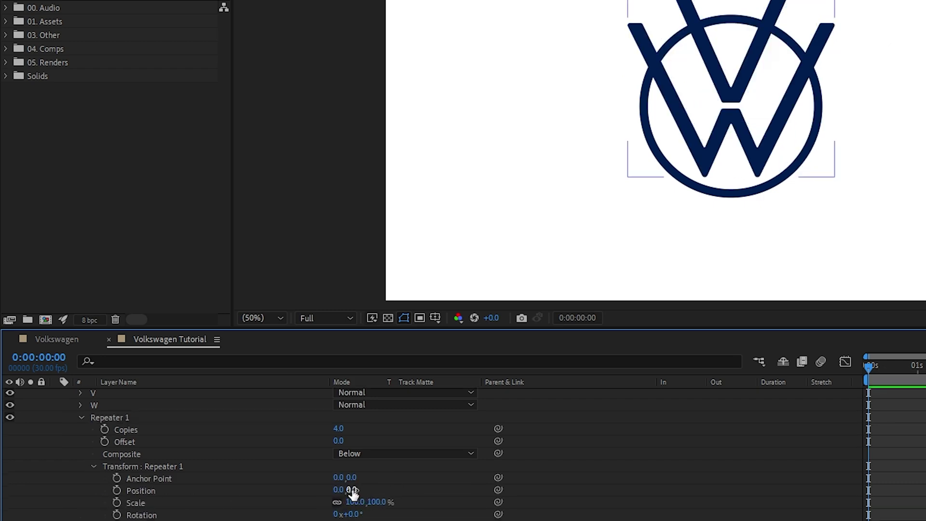
text(-450)
key(Return)
drag(208, 482, 176, 494)
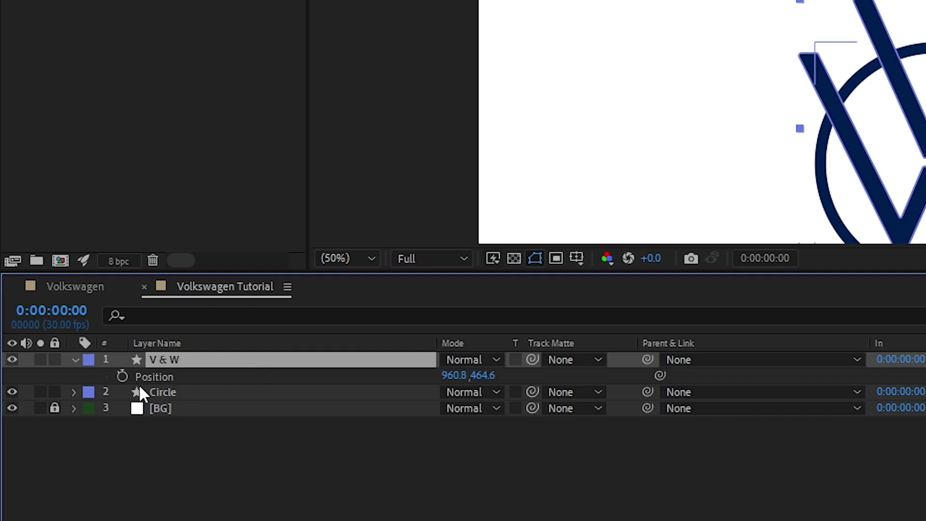
click(62, 414)
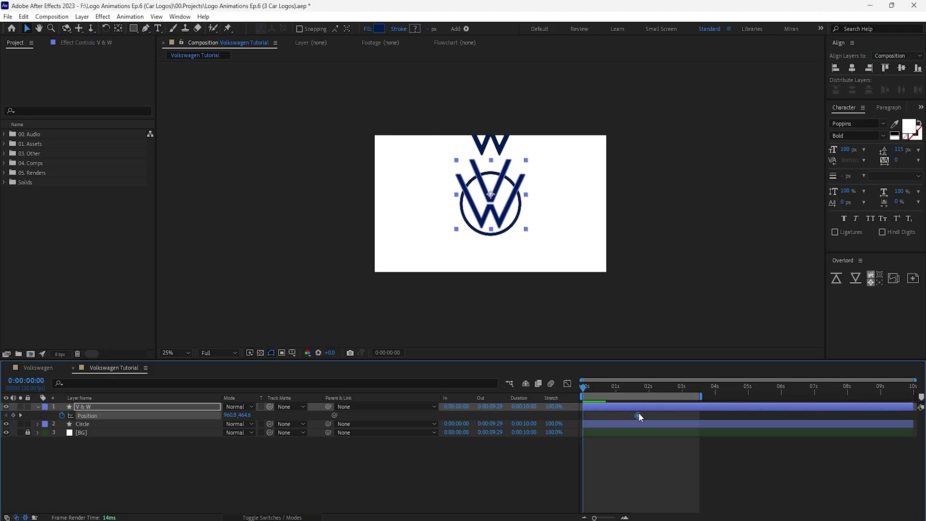
drag(622, 387, 638, 387)
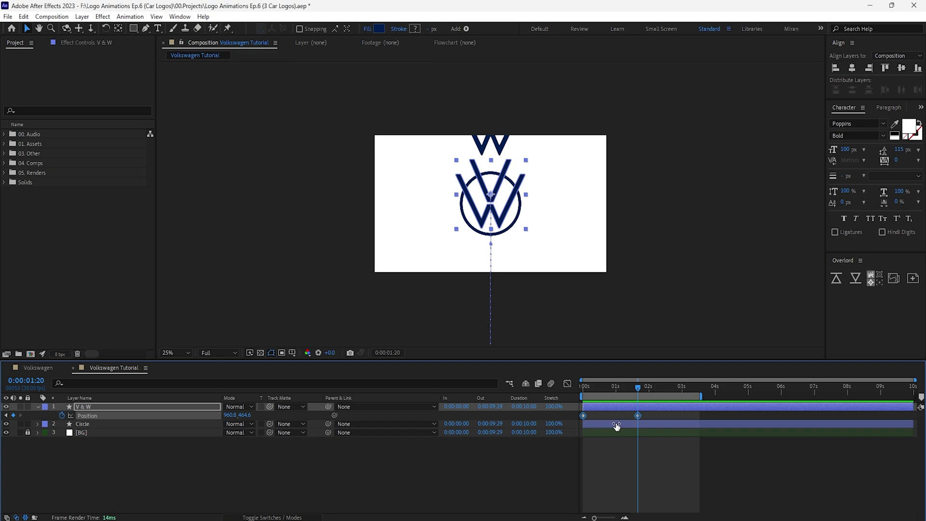
right_click(638, 416)
click(681, 451)
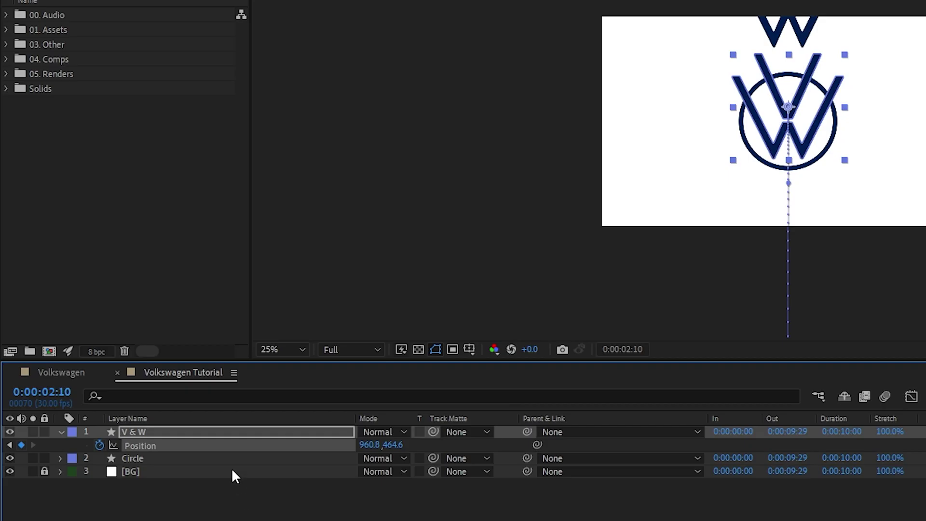
click(231, 458)
key(ctrl+d)
key(Return)
text(Matte)
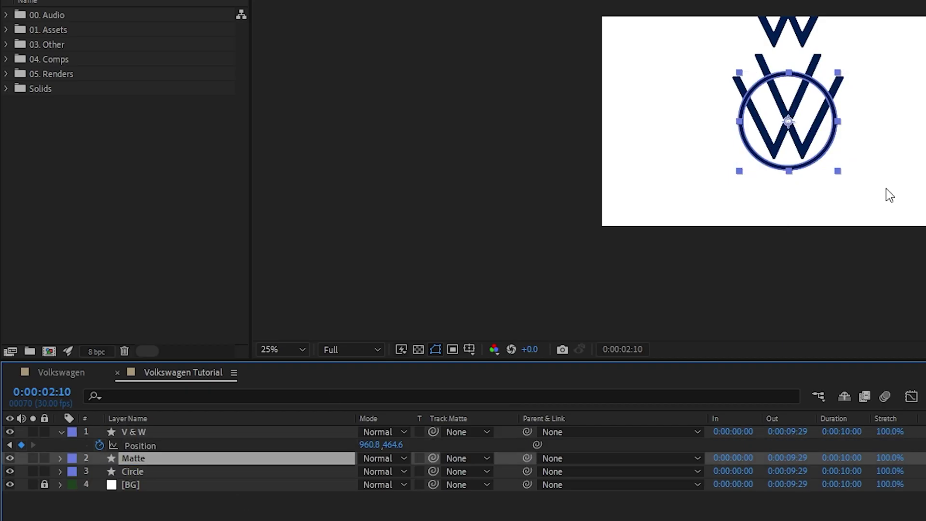
scroll(788, 120, up, 2)
key(Return)
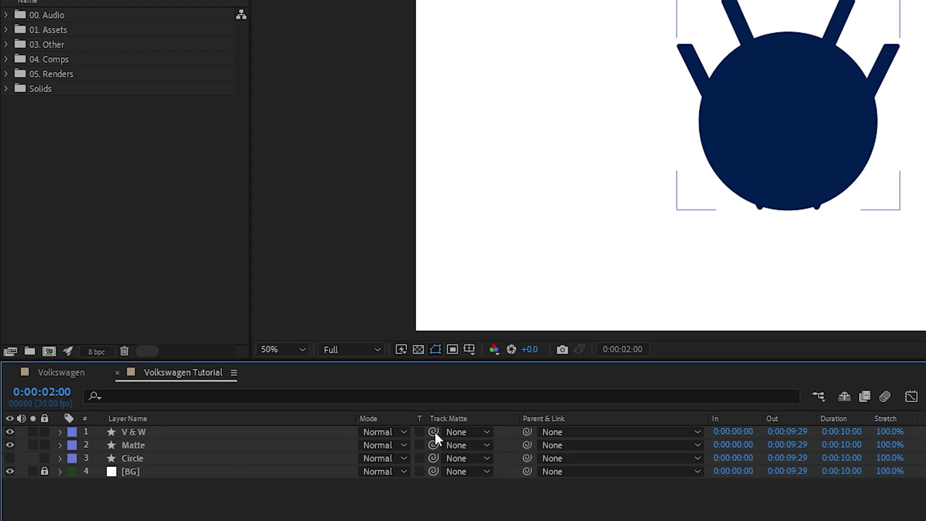
drag(248, 452, 248, 452)
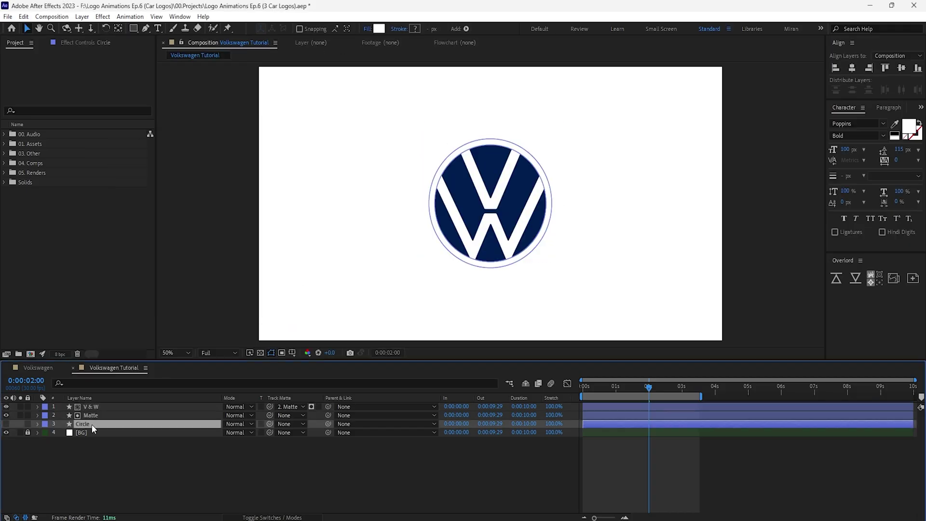
text(Outline)
key(Return)
drag(96, 423, 113, 403)
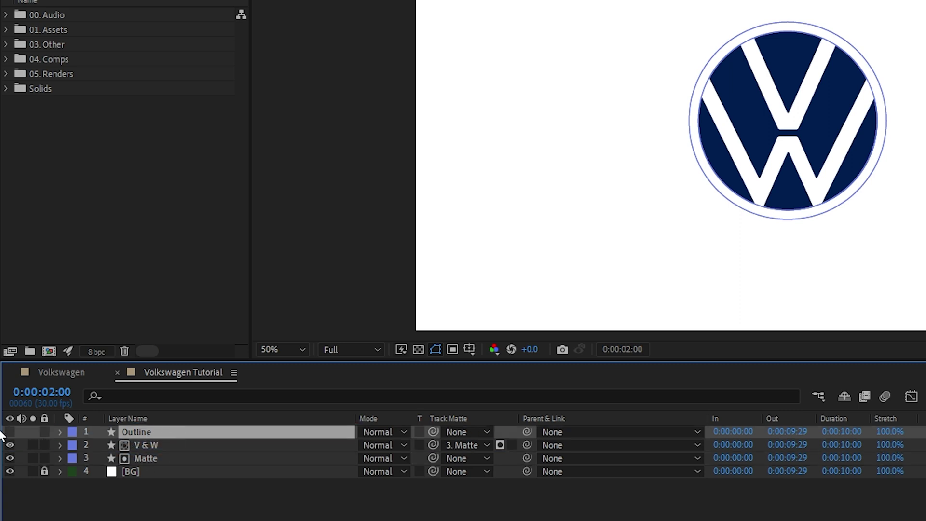
key(space)
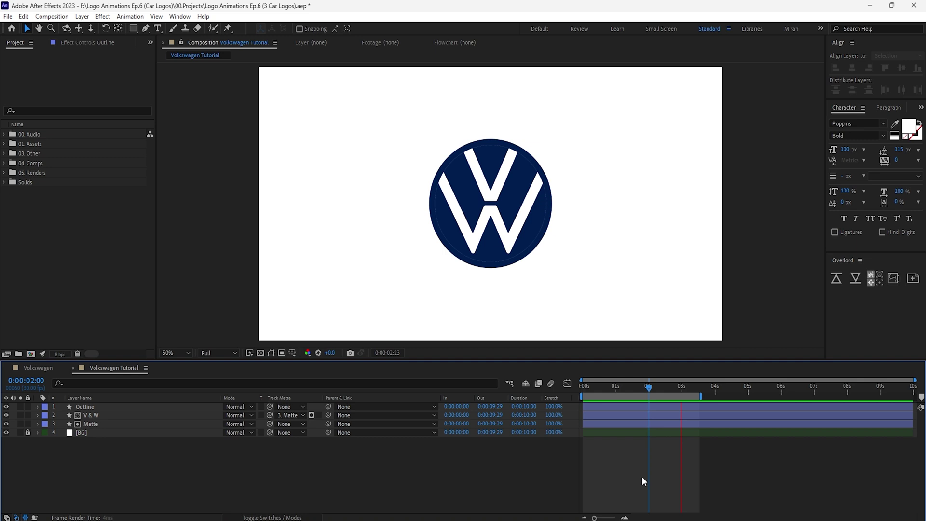
Fill the Matte layer black and add a hidden Matte 2 copy beneath it
key(space)
key(KP_3)
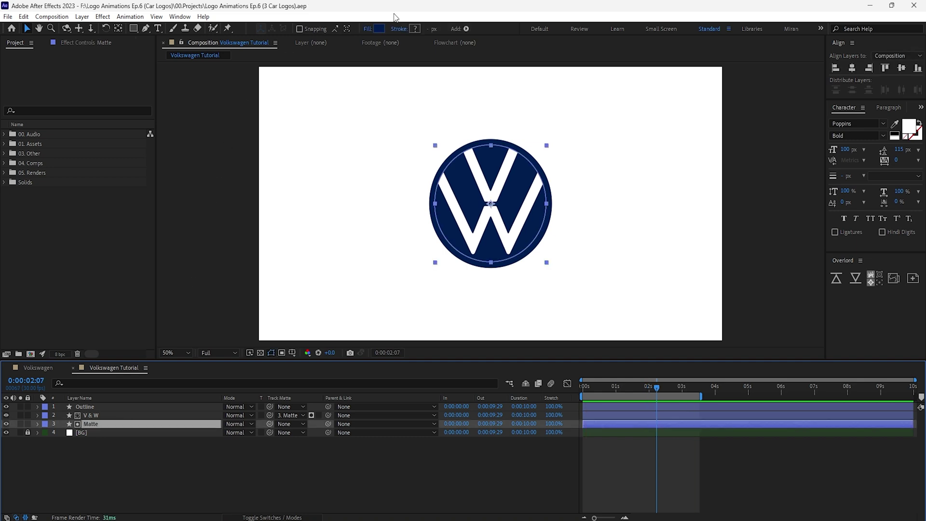
click(379, 28)
drag(212, 235, 104, 306)
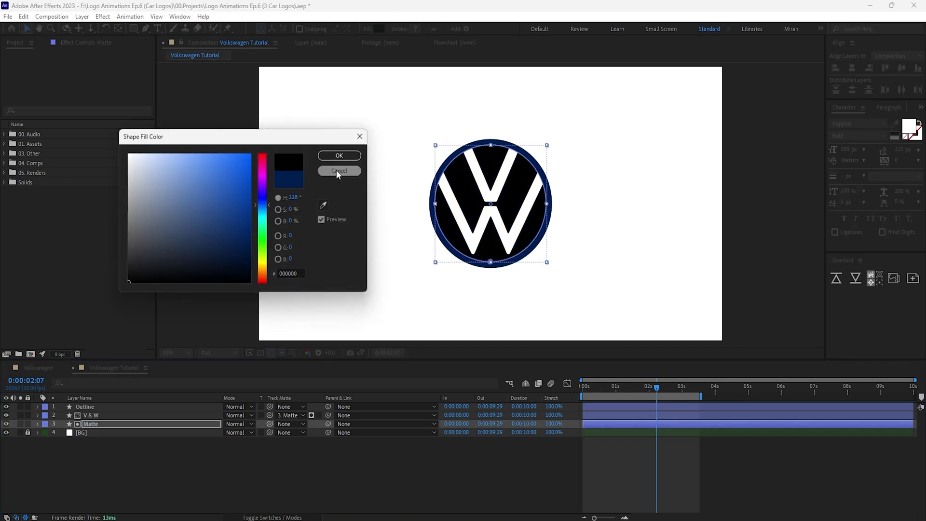
click(339, 156)
key(ctrl+d)
drag(126, 426, 116, 437)
click(8, 433)
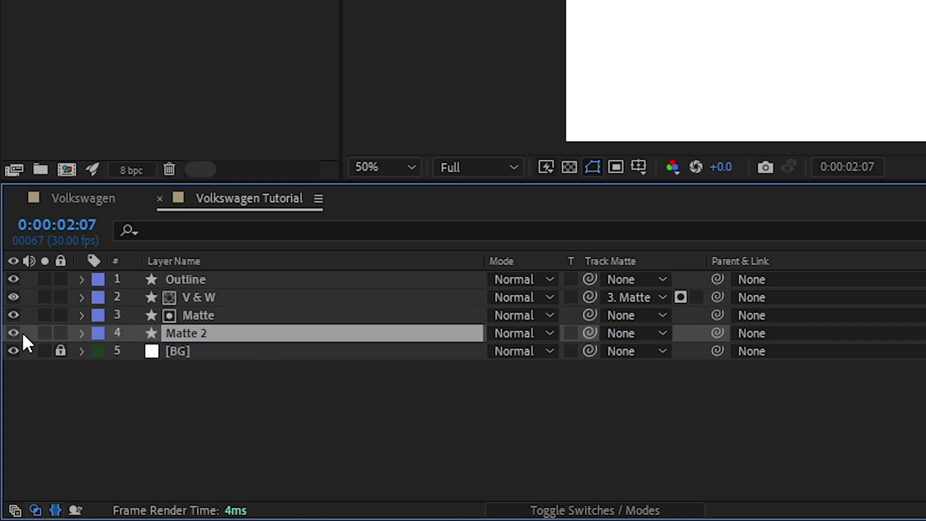
Pre-compose Matte and V & W into a comp named V & W Pre-comp
click(198, 315)
shift+click(208, 298)
click(117, 22)
click(156, 484)
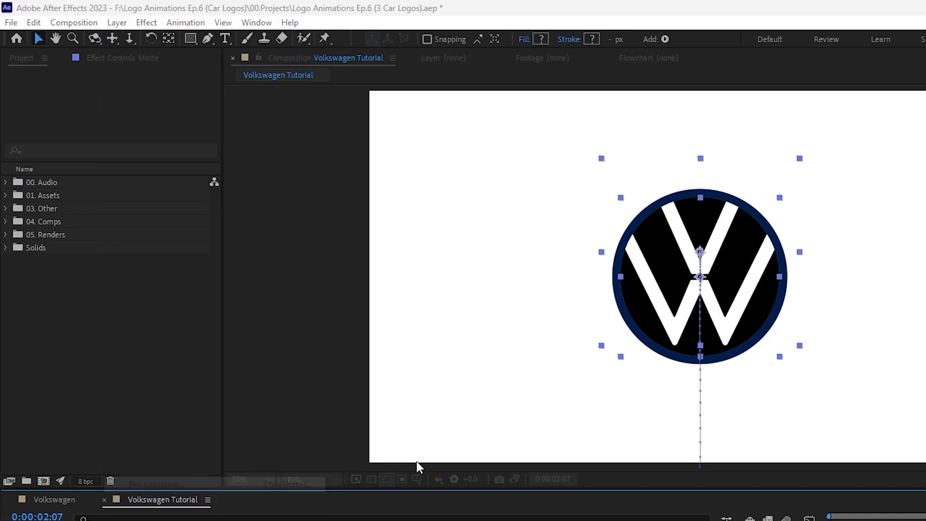
text(V & W Pre)
text(comp)
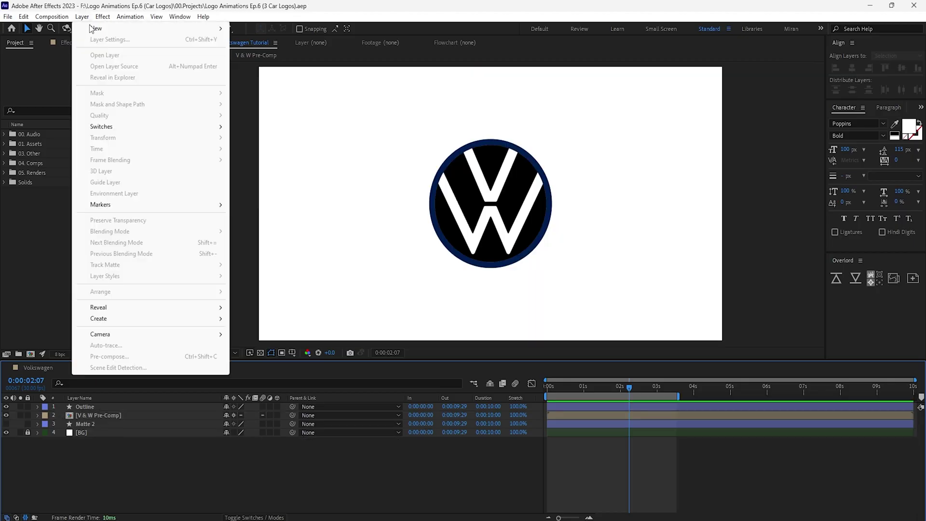
Create null Scale 1, parent the logo layers to it, and ease Scale from 0% to 100% over 20 frames
key(ctrl+alt+shift+y)
key(Return)
text(Scale 1)
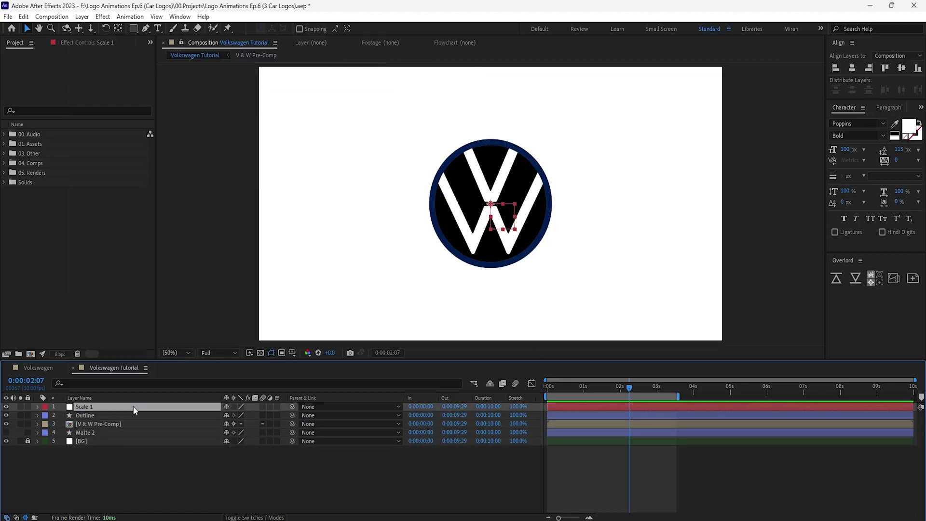
click(85, 415)
shift+click(85, 432)
drag(292, 424, 97, 407)
click(84, 406)
key(s)
click(62, 416)
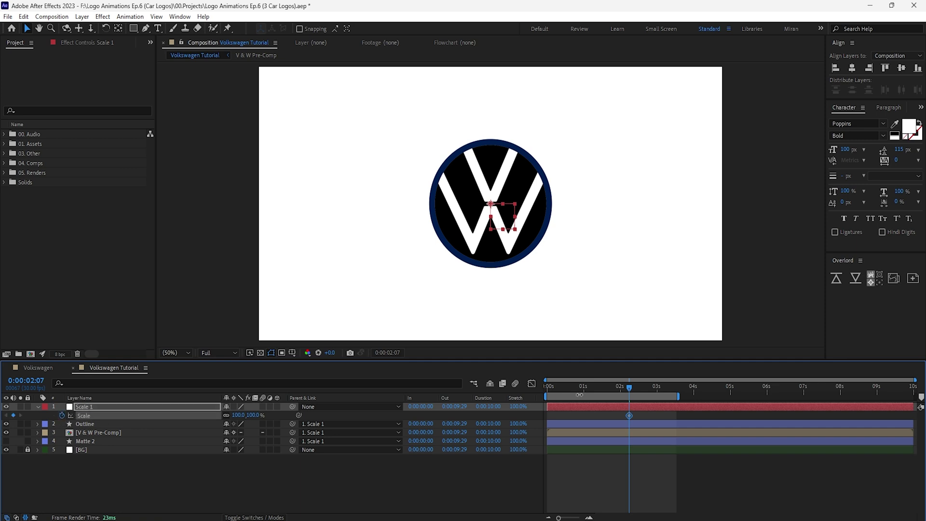
click(572, 386)
right_click(598, 417)
click(593, 408)
key(space)
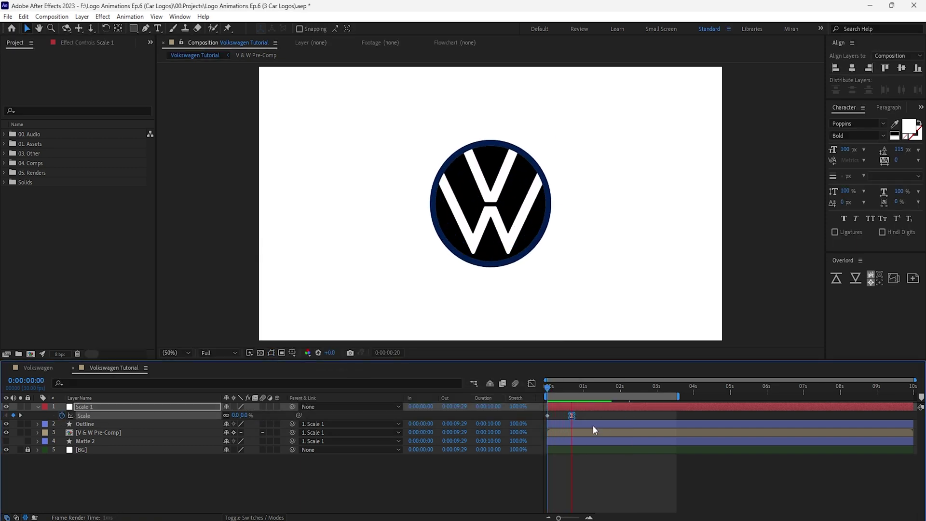
Add null Scale 2 as Scale 1's parent, easing Scale from 100% to 125% at 2:20 with influence 100
key(ctrl+alt+shift+y)
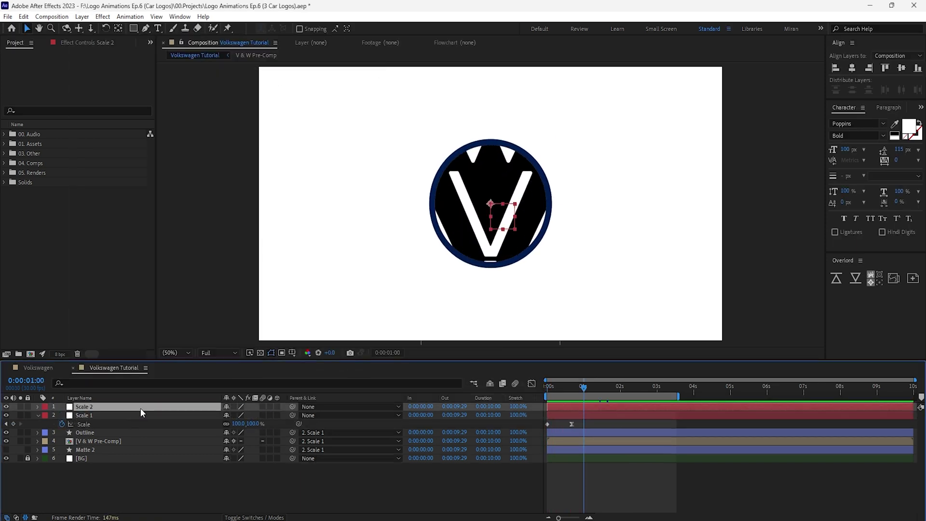
drag(293, 415, 85, 407)
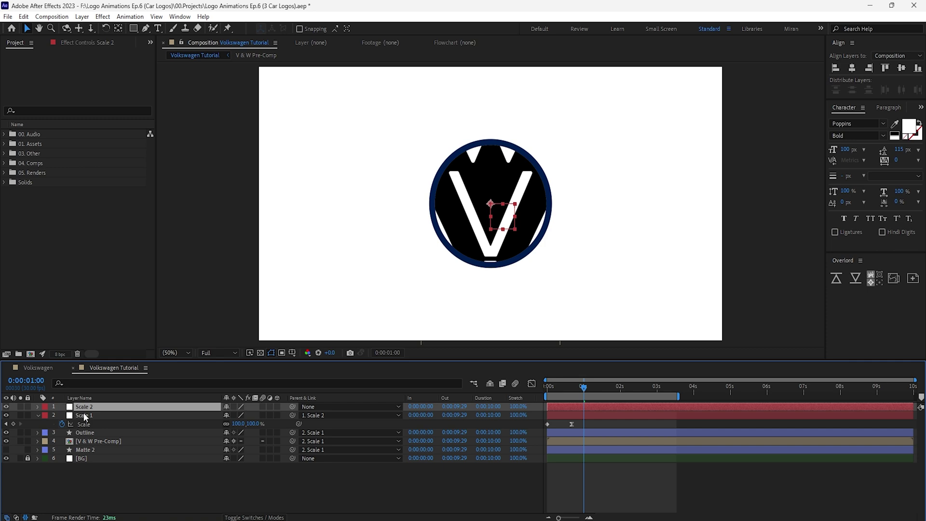
key(s)
click(62, 416)
key(space)
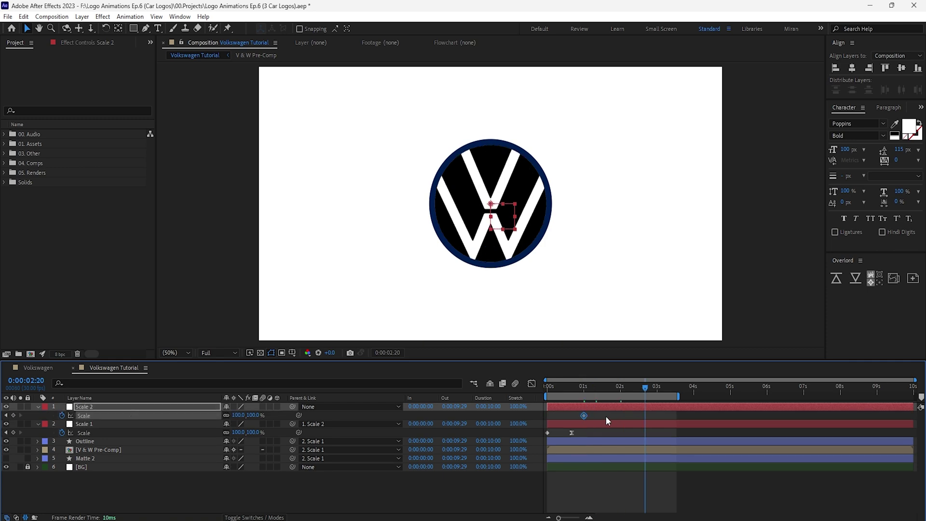
click(239, 416)
text(125)
key(Return)
drag(685, 411, 581, 418)
key(F9)
key(ctrl+shift+k)
text(100)
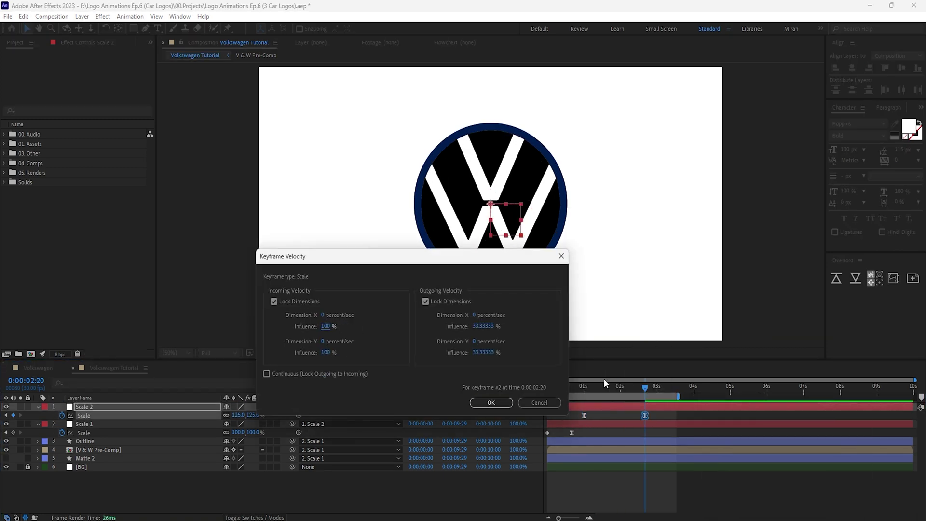
key(Return)
key(space)
click(155, 451)
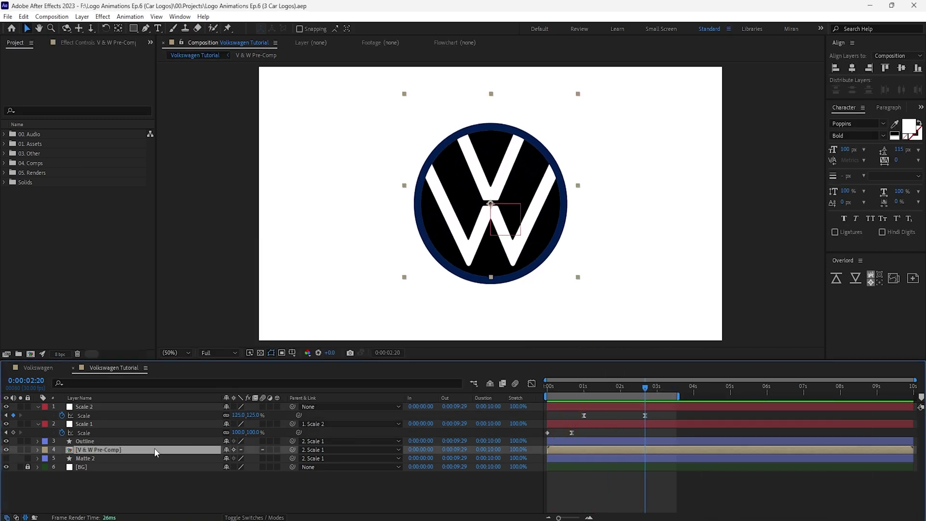
Apply a Tint effect to the pre-comp and map black to the sampled navy outline colour
click(107, 17)
mouse_move(206, 150)
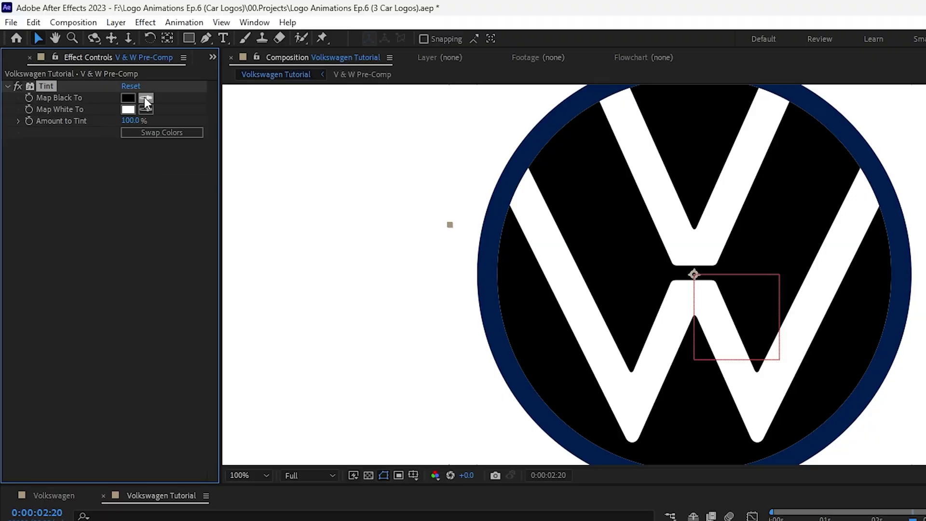
click(145, 97)
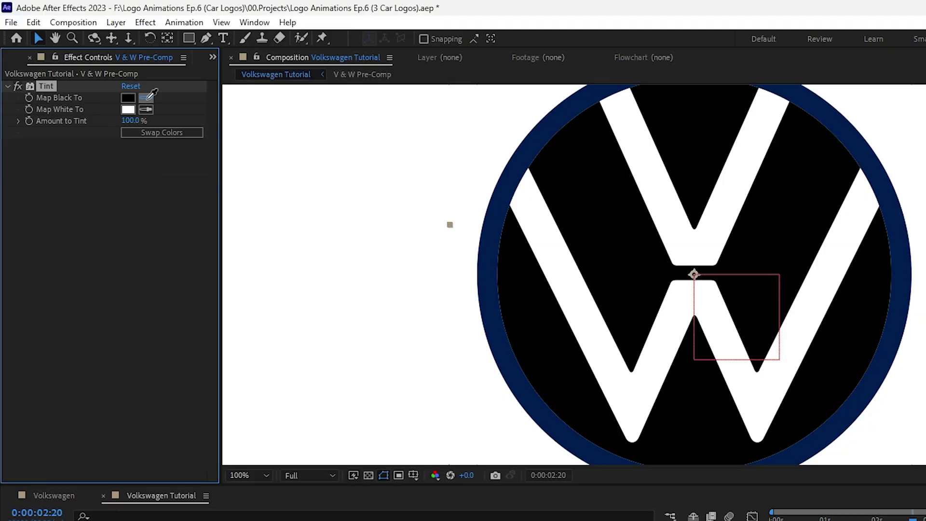
click(871, 161)
Rename the layer White on Blue, duplicate it as Blue on White, and swap its tint colours
key(Return)
text(White on Blue)
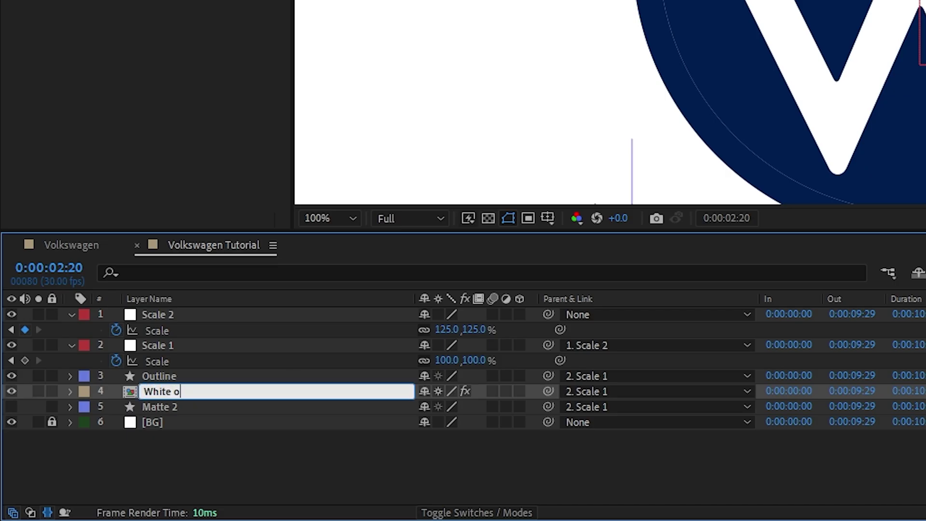
key(Return)
key(ctrl+d)
key(Return)
text(Blue on White)
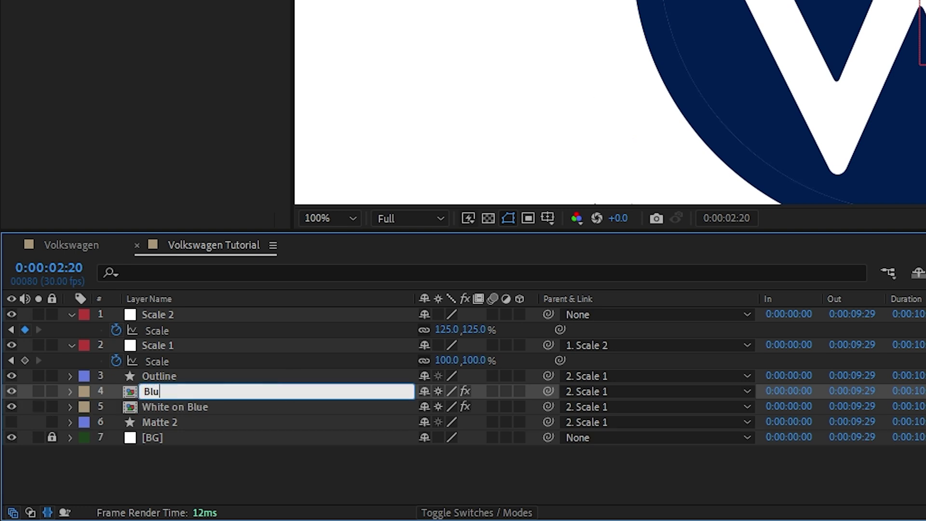
key(Return)
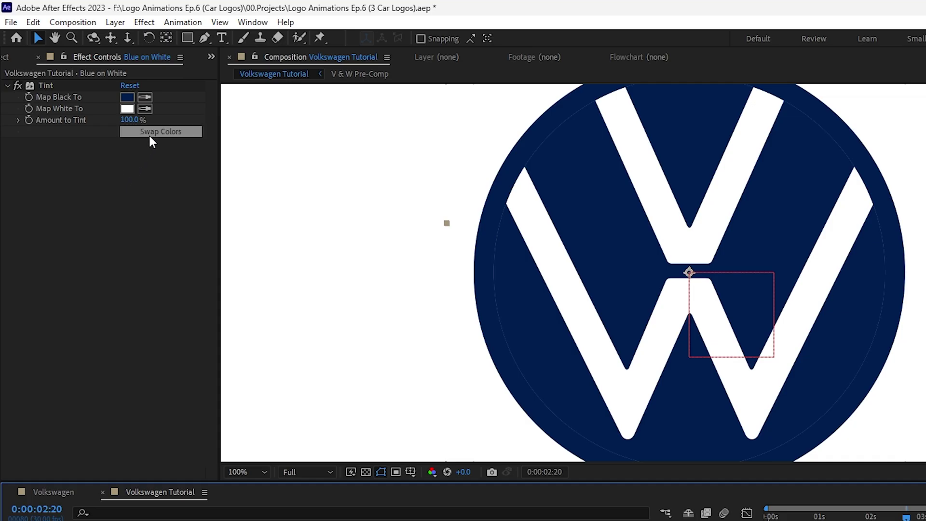
click(149, 134)
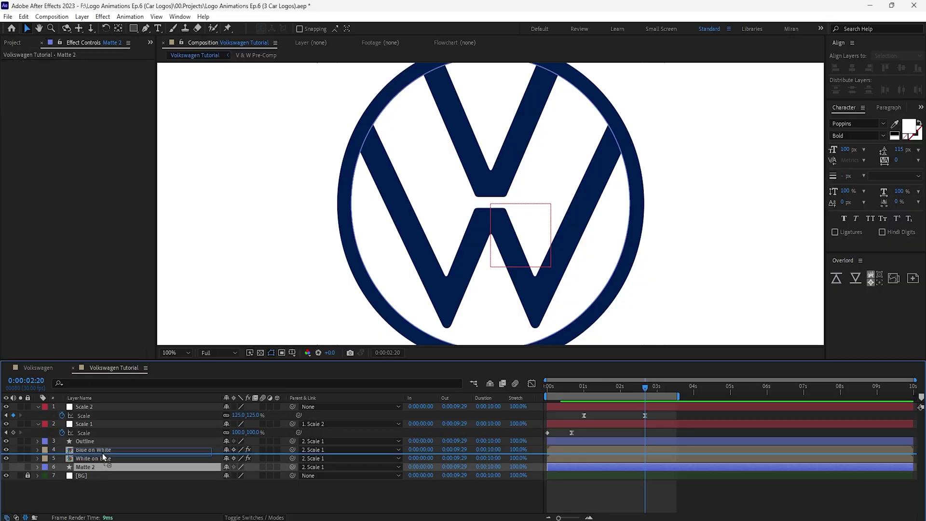
Unhide Matte 2, keyframe its scale up to 50% at two seconds, and set it as Blue on White's track matte
click(102, 450)
click(6, 450)
key(s)
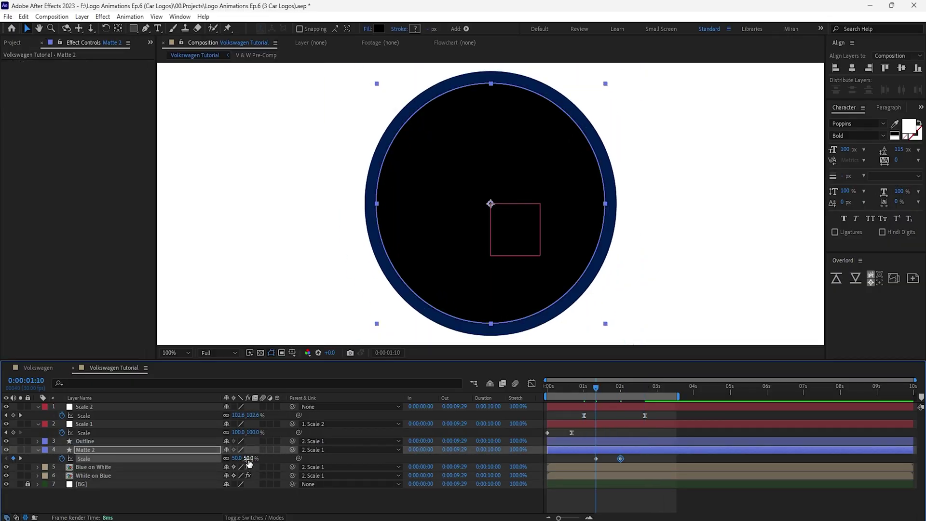
drag(608, 458, 620, 458)
key(j)
click(644, 467)
key(F4)
drag(270, 467, 87, 449)
key(comma)
key(space)
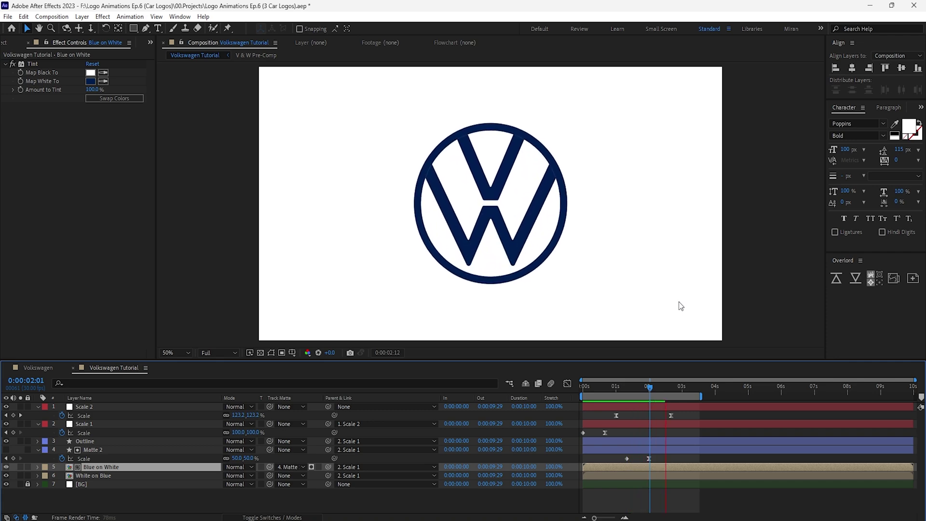
Add a null named Constant Scale, parent Scale 2 to it, and add a scale keyframe
click(82, 17)
mouse_move(87, 24)
click(275, 73)
key(Return)
text(C)
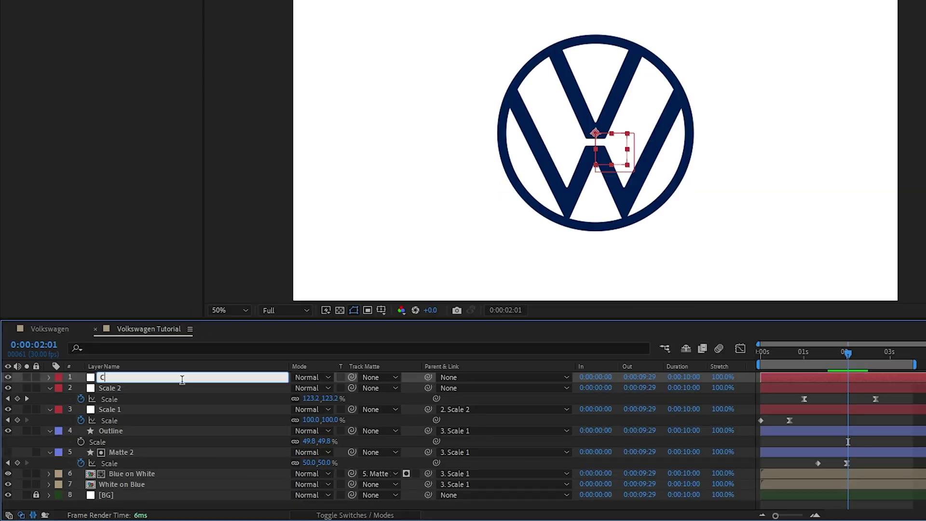
text(onstant Scale)
key(Return)
drag(427, 389, 270, 379)
key(alt+shift+s)
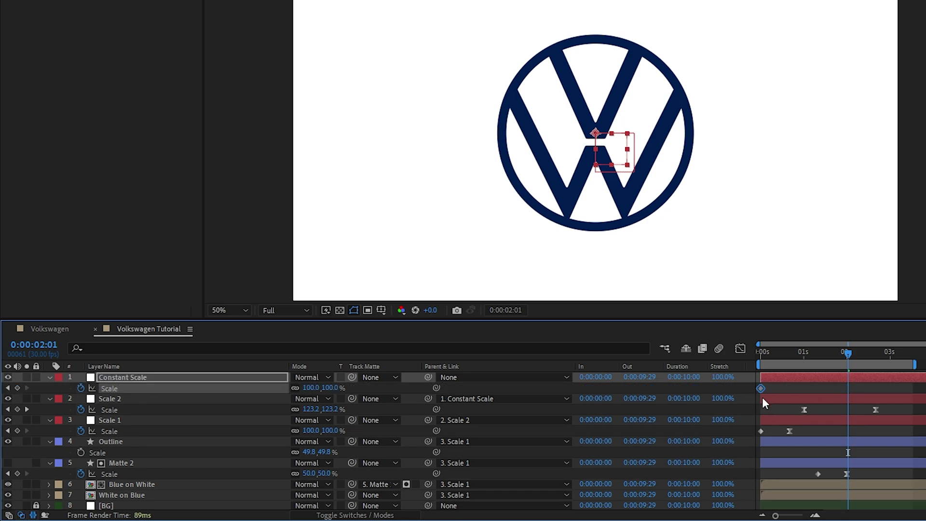
click(892, 357)
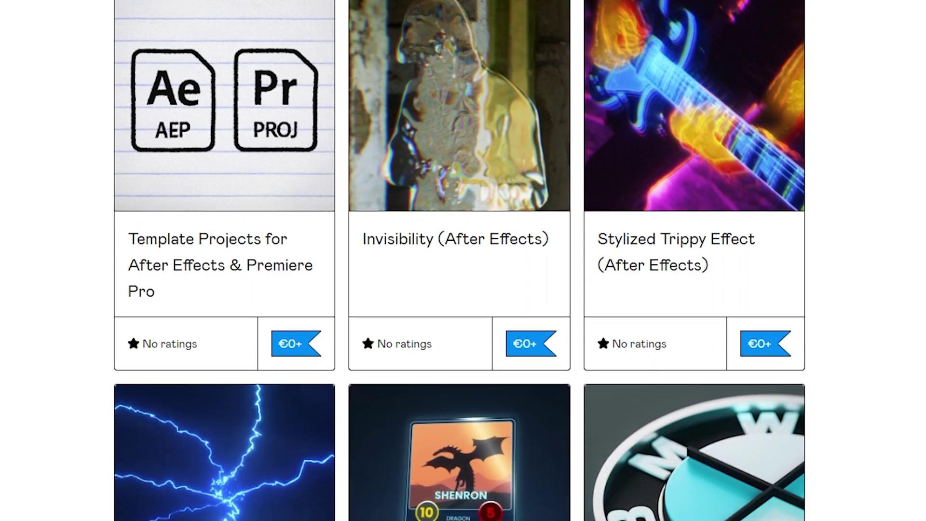
Scroll down the Gumroad storefront grid past €0+ templates such as Football Clubs Logo Animations and Glitch Intro Title
scroll(463, 260, down, 10)
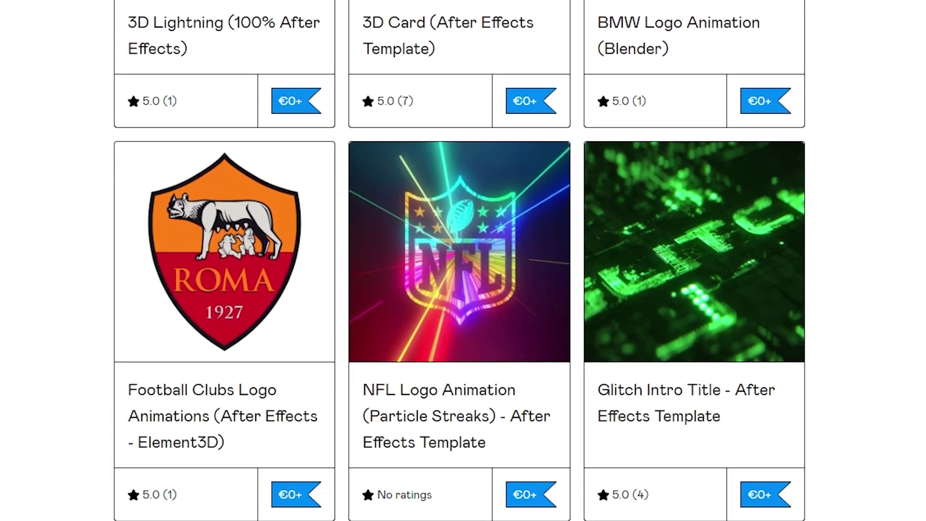
scroll(463, 261, down, 10)
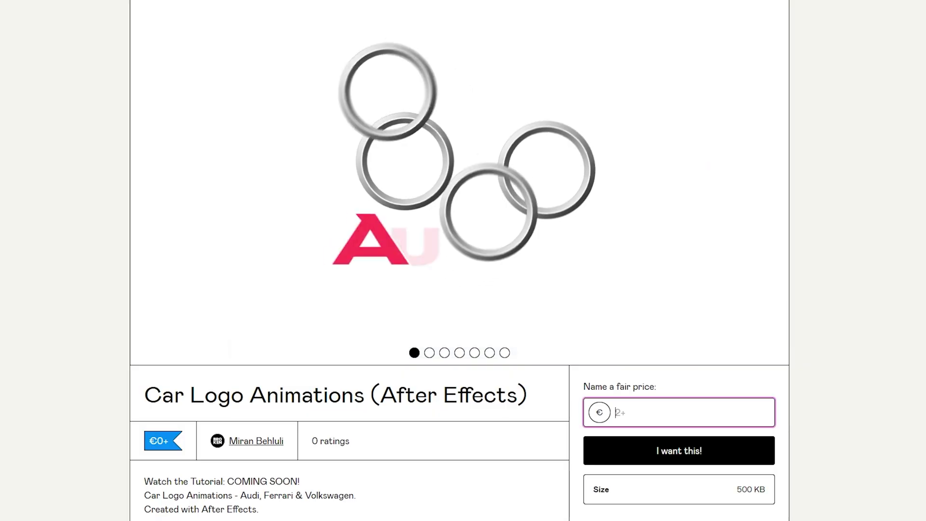